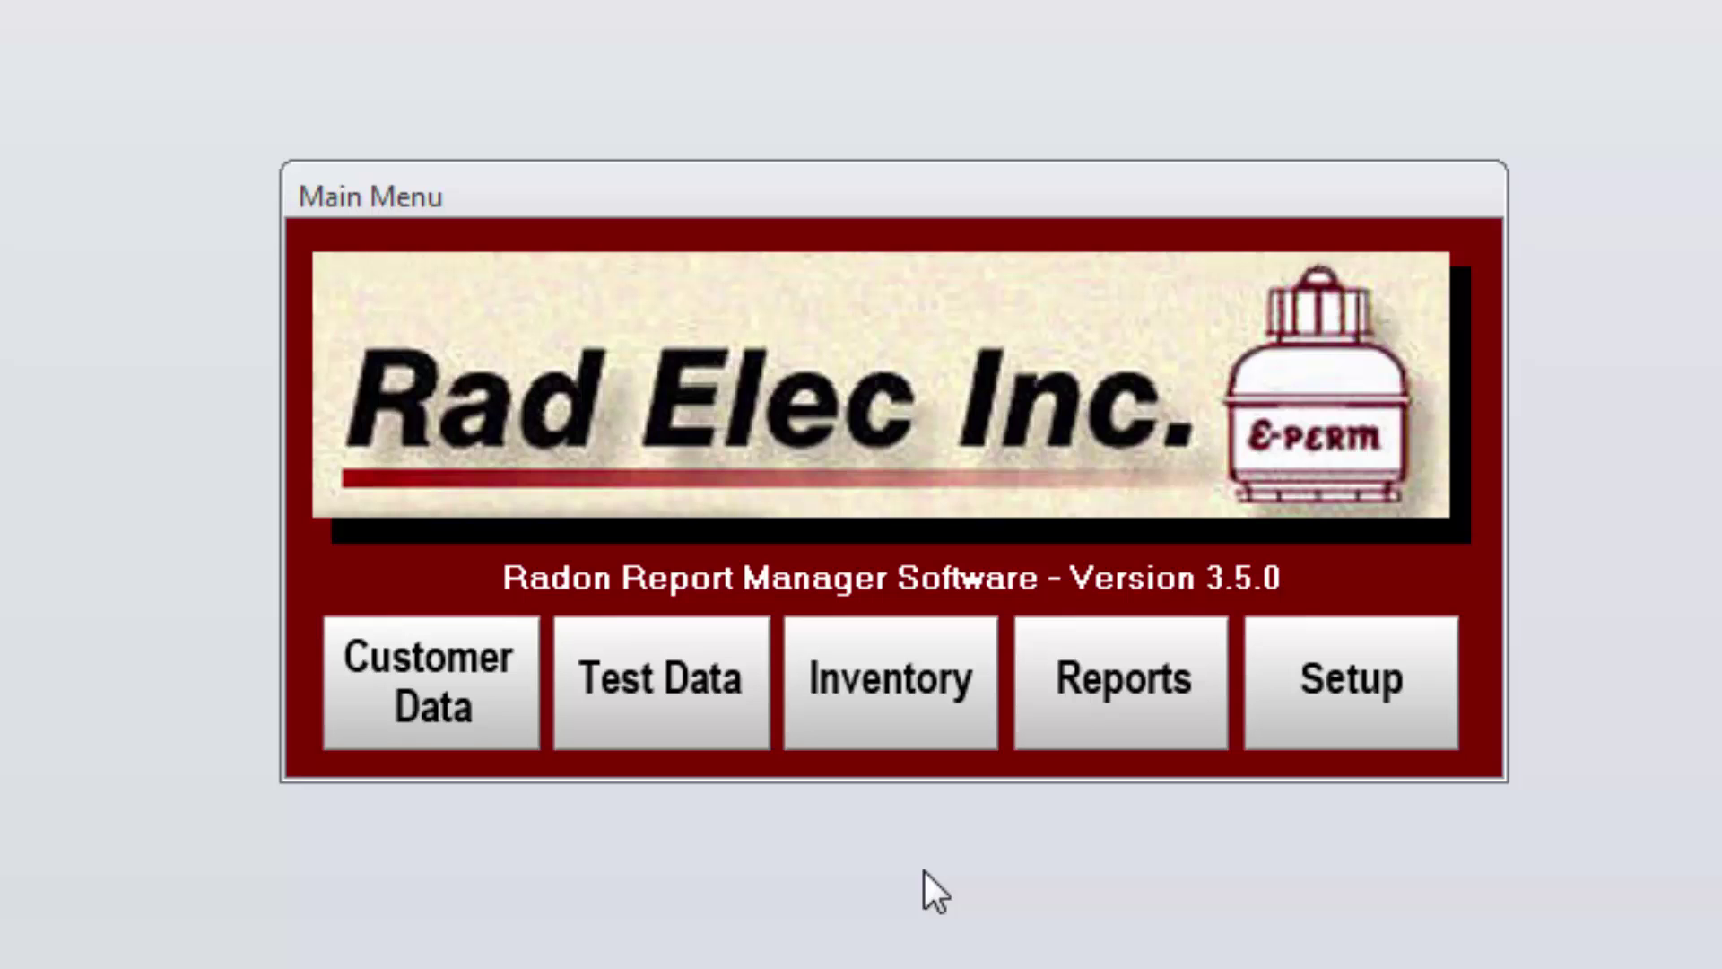
Open Setup from the Main Menu and switch to its Database tab
{"action": "left_click", "coordinate": [1347, 695]}
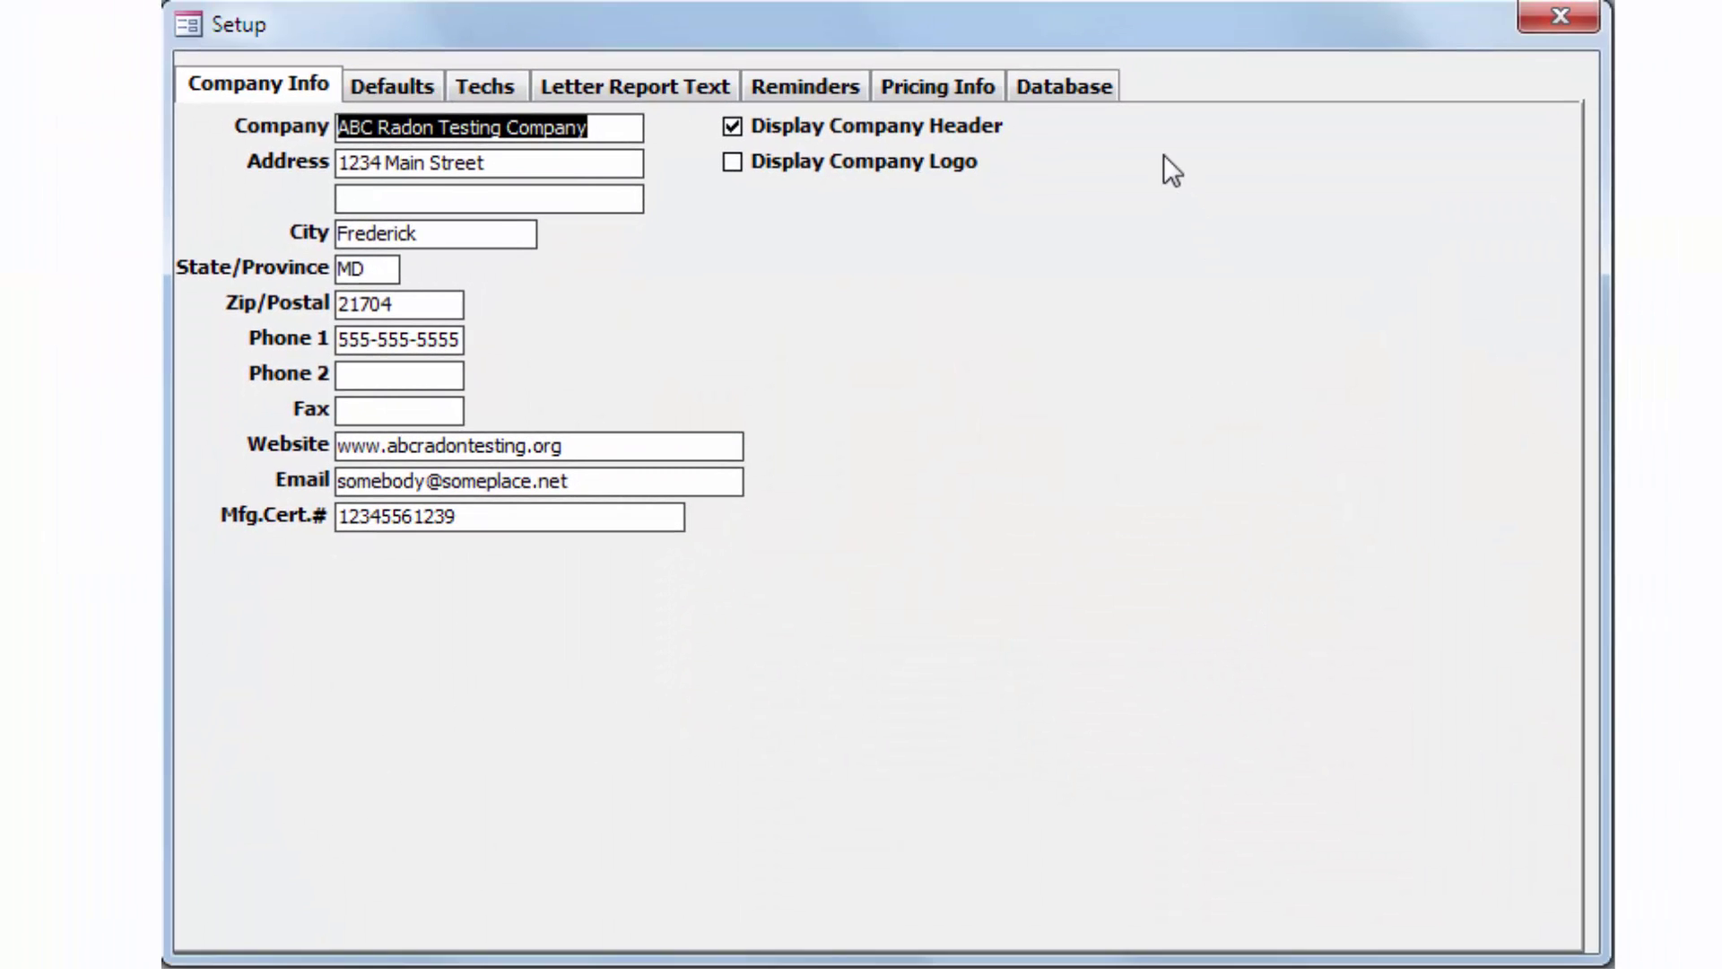
{"action": "left_click", "coordinate": [1085, 88]}
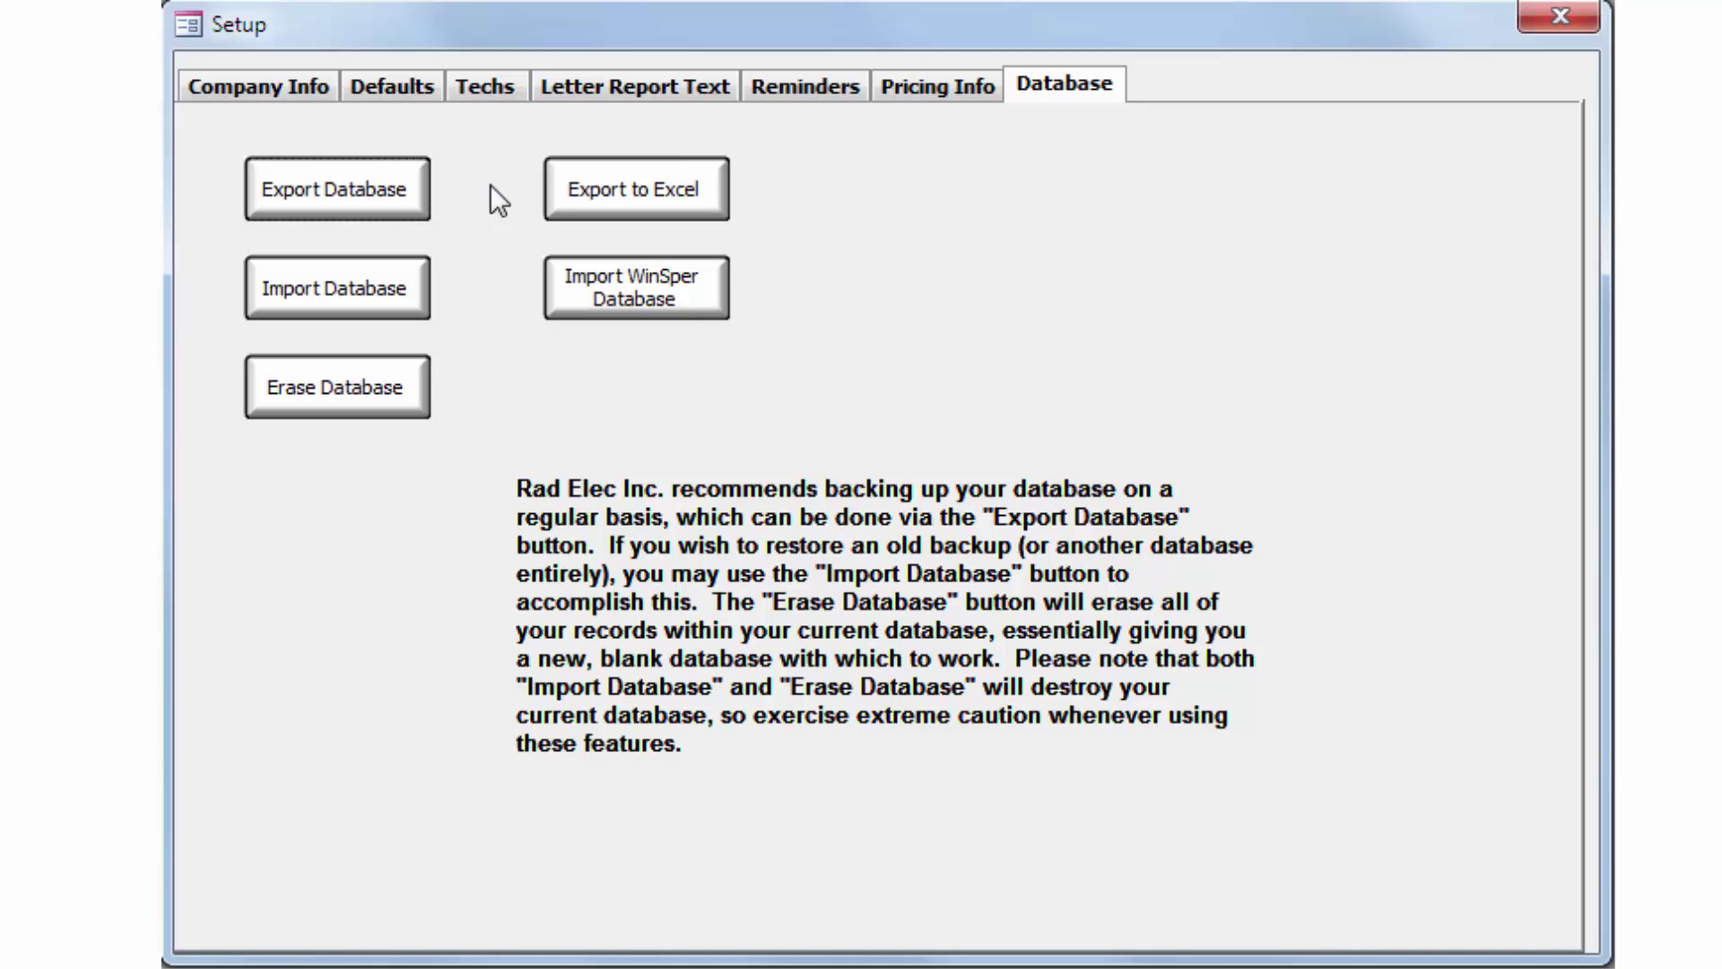
Export the database as the backup RRM_Backup_14-Jan-2015.accdb
{"action": "left_click", "coordinate": [336, 188]}
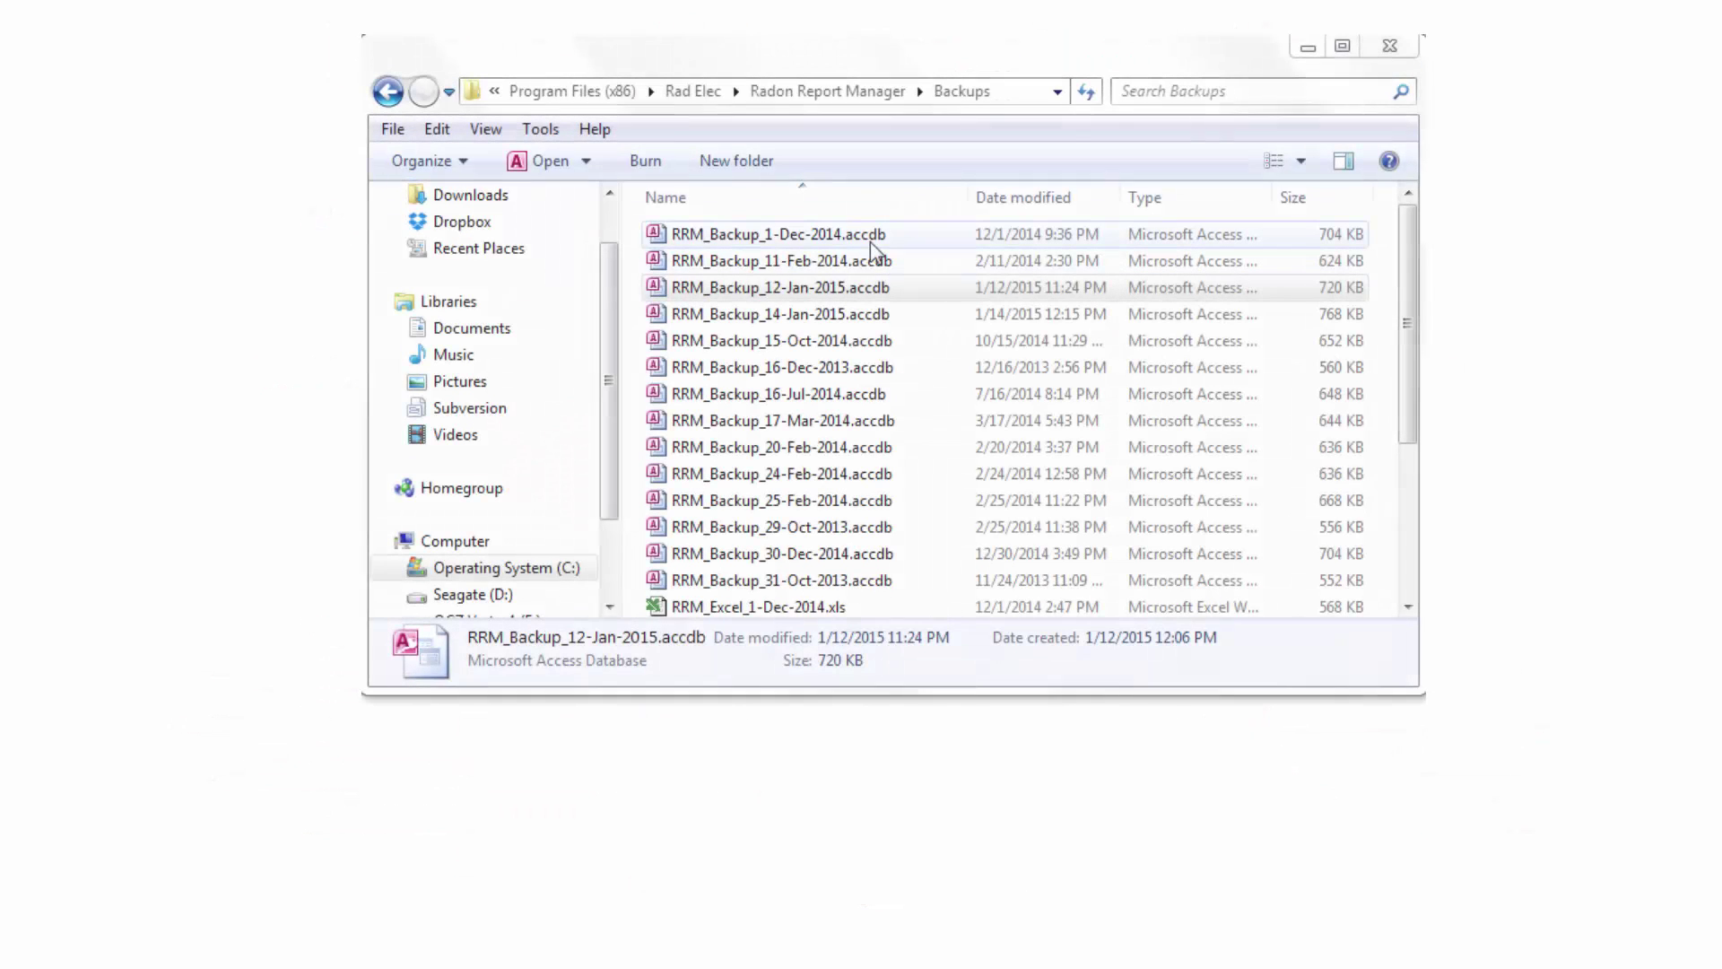
Select the 1-Dec-2014, 11-Feb-2014 and 14-Jan-2015 backups in the Backups folder
{"action": "left_click", "coordinate": [866, 244]}
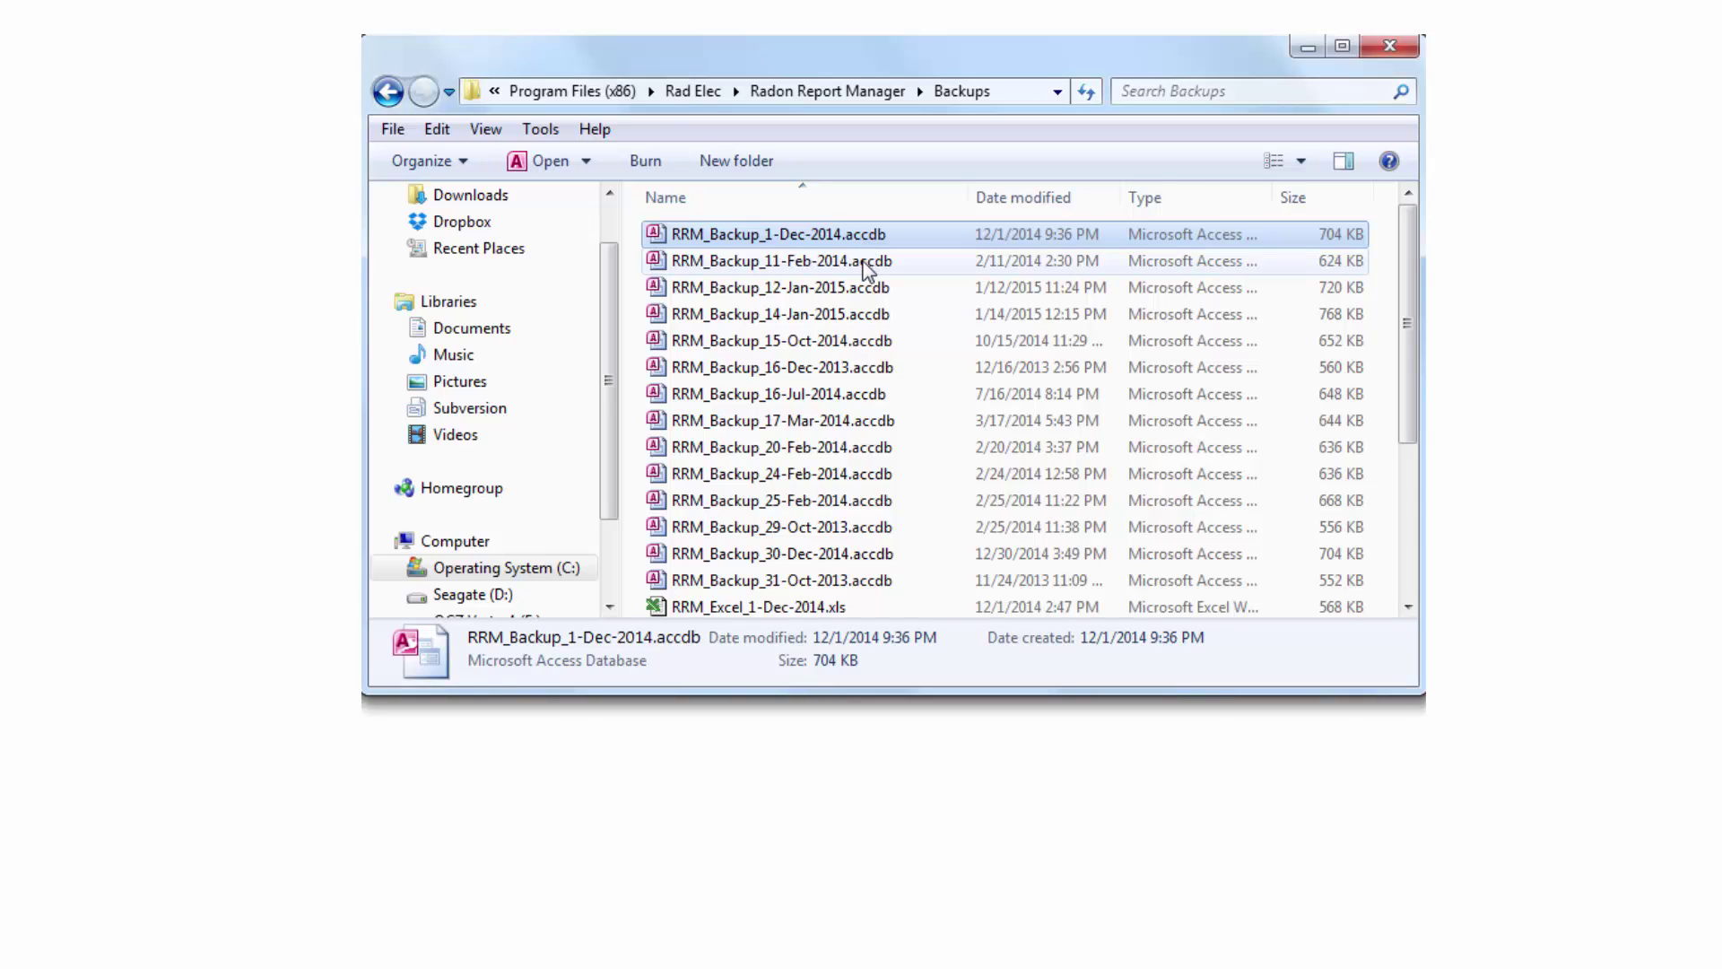
{"action": "left_click", "coordinate": [868, 264]}
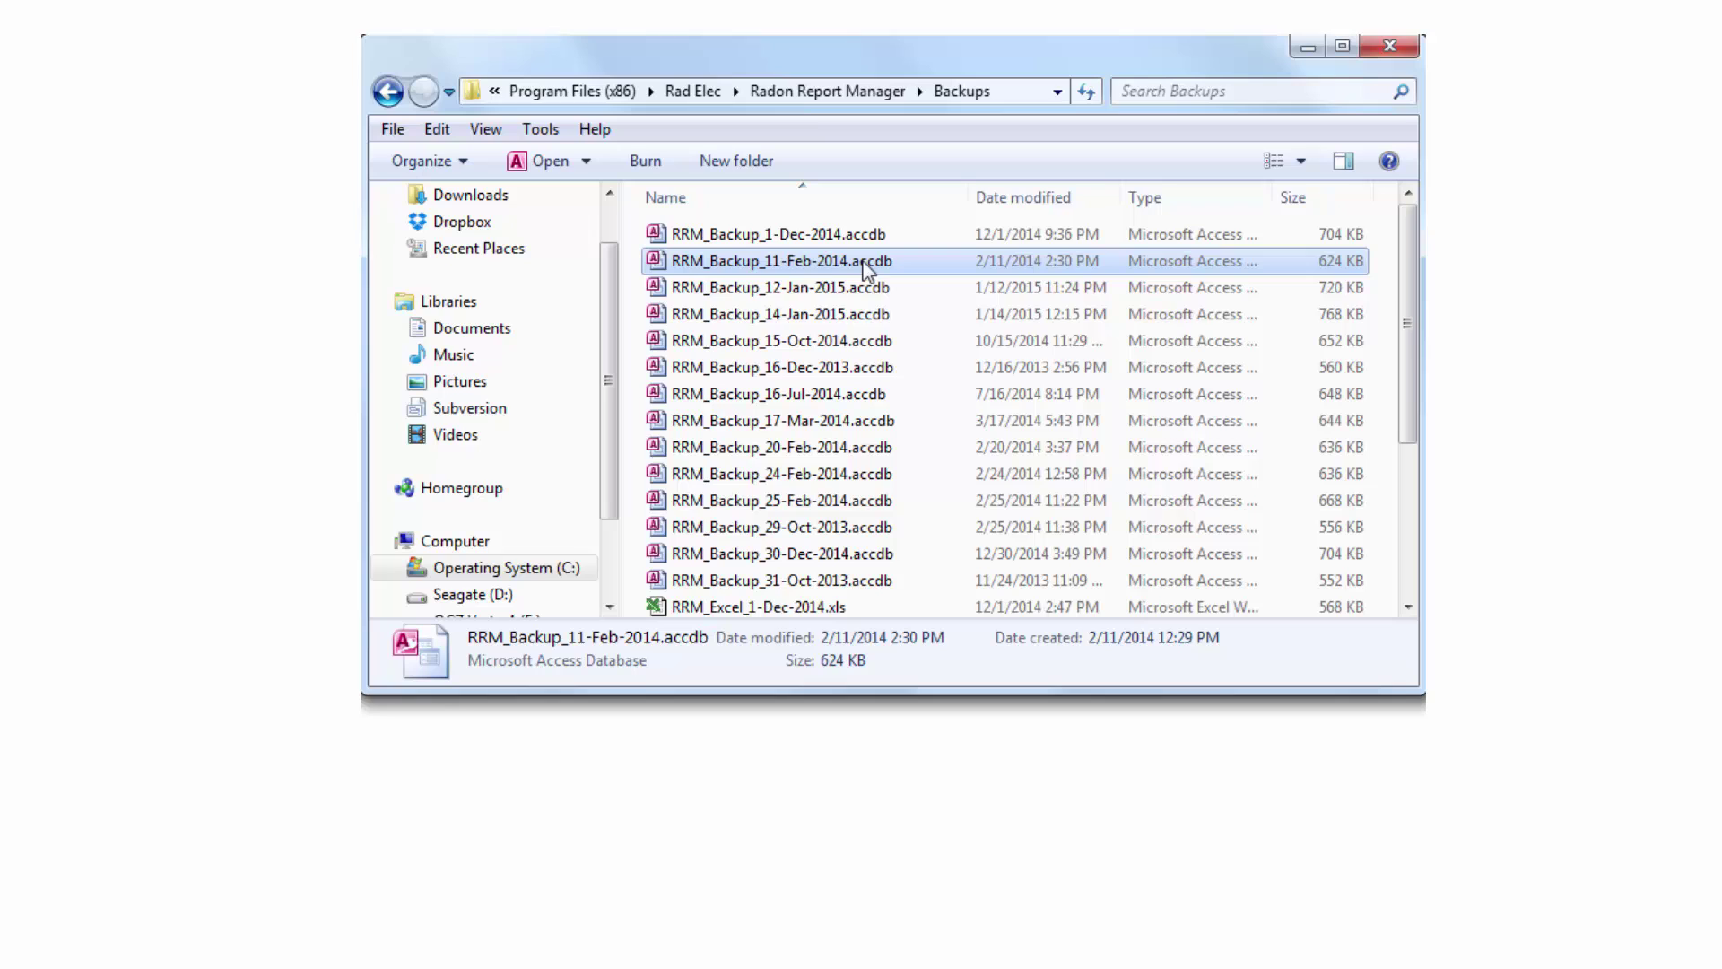
{"action": "left_click", "coordinate": [884, 329]}
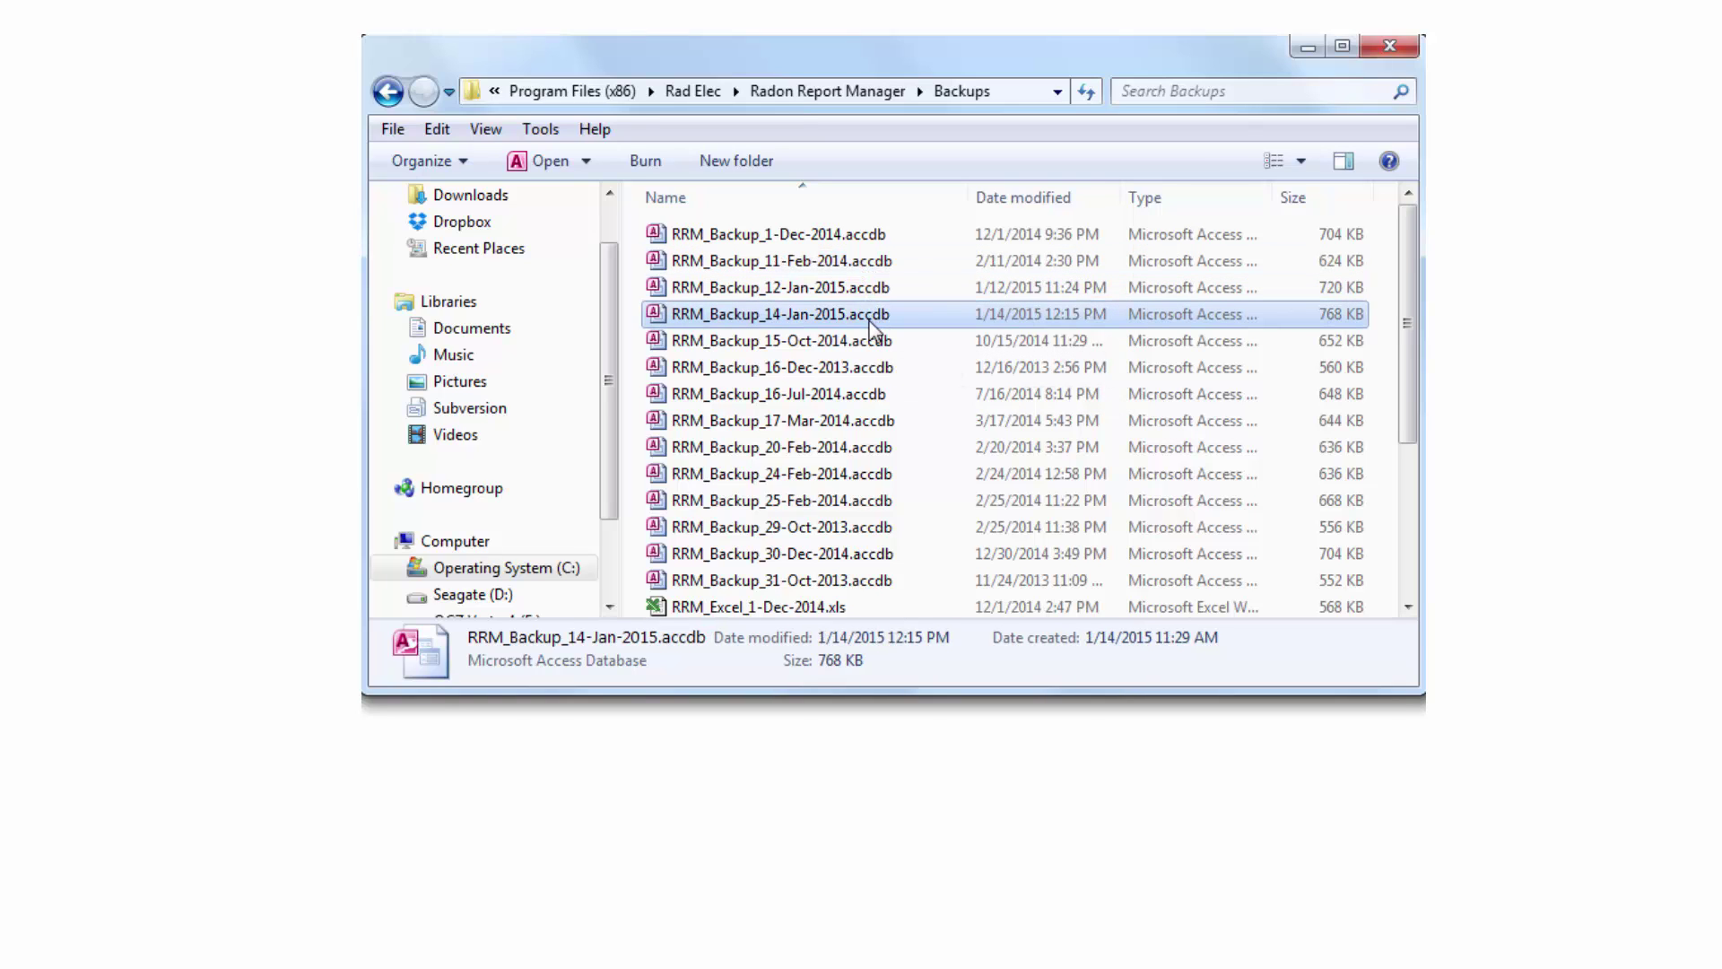
Rename RRM_Backup_14-Jan-2015.accdb to RenamedDatabase.accdb
{"action": "right_click", "coordinate": [765, 330]}
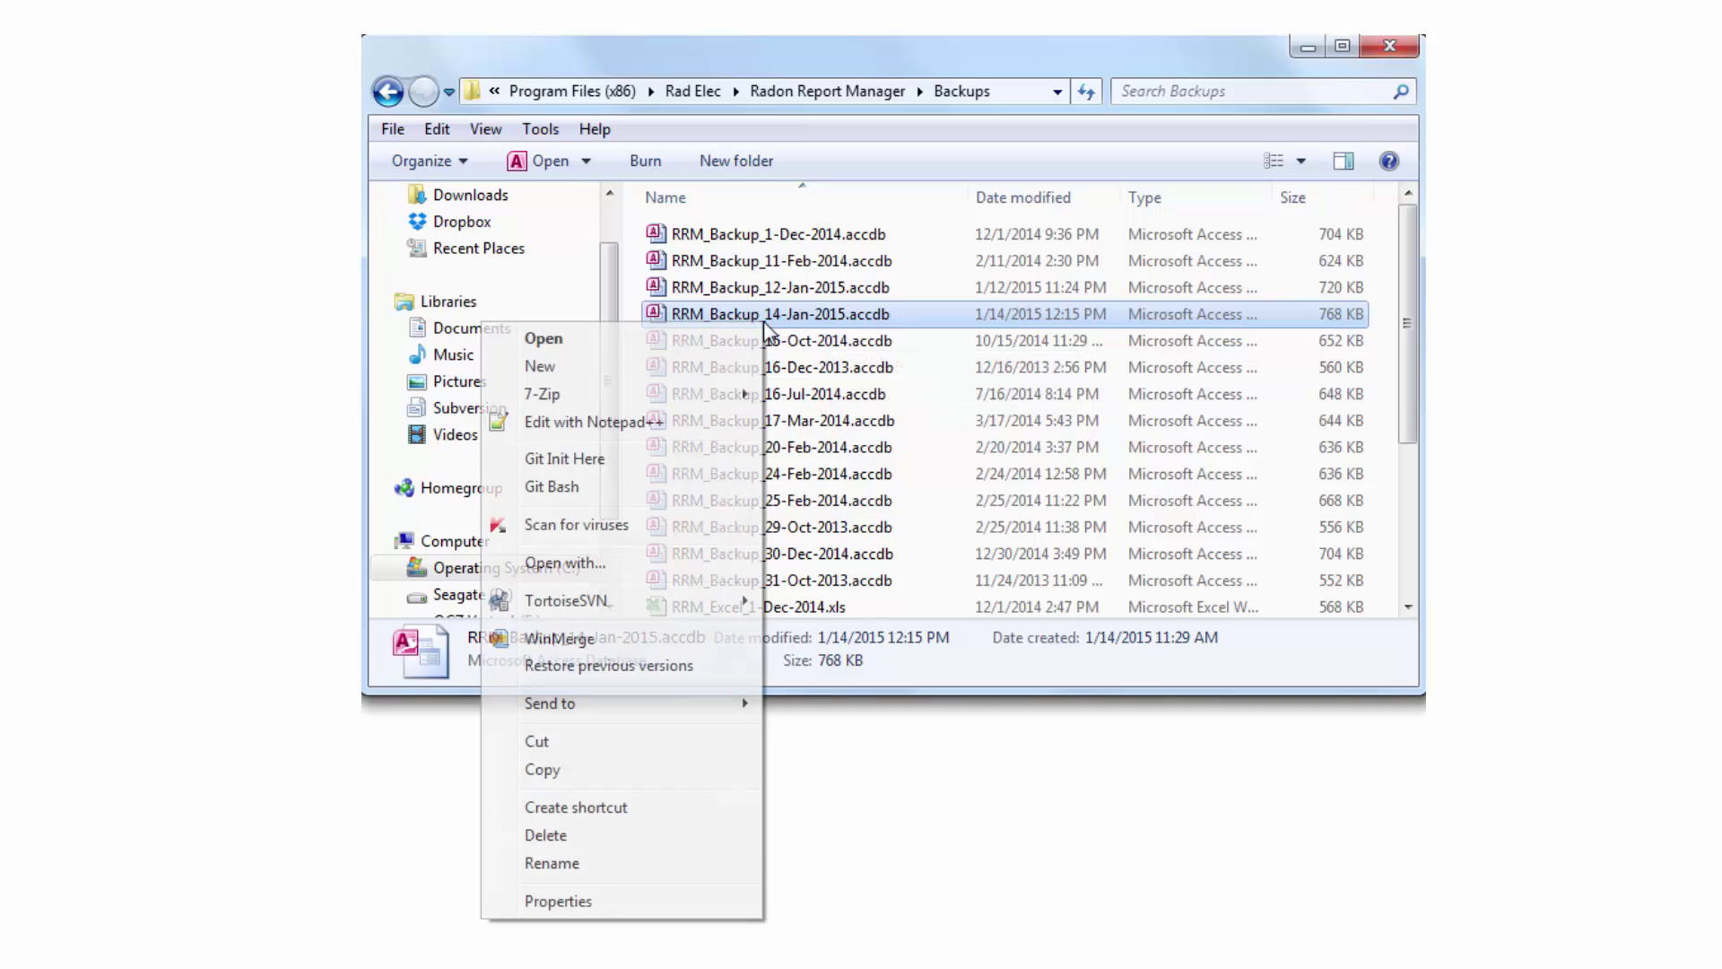
{"action": "left_click", "coordinate": [639, 863]}
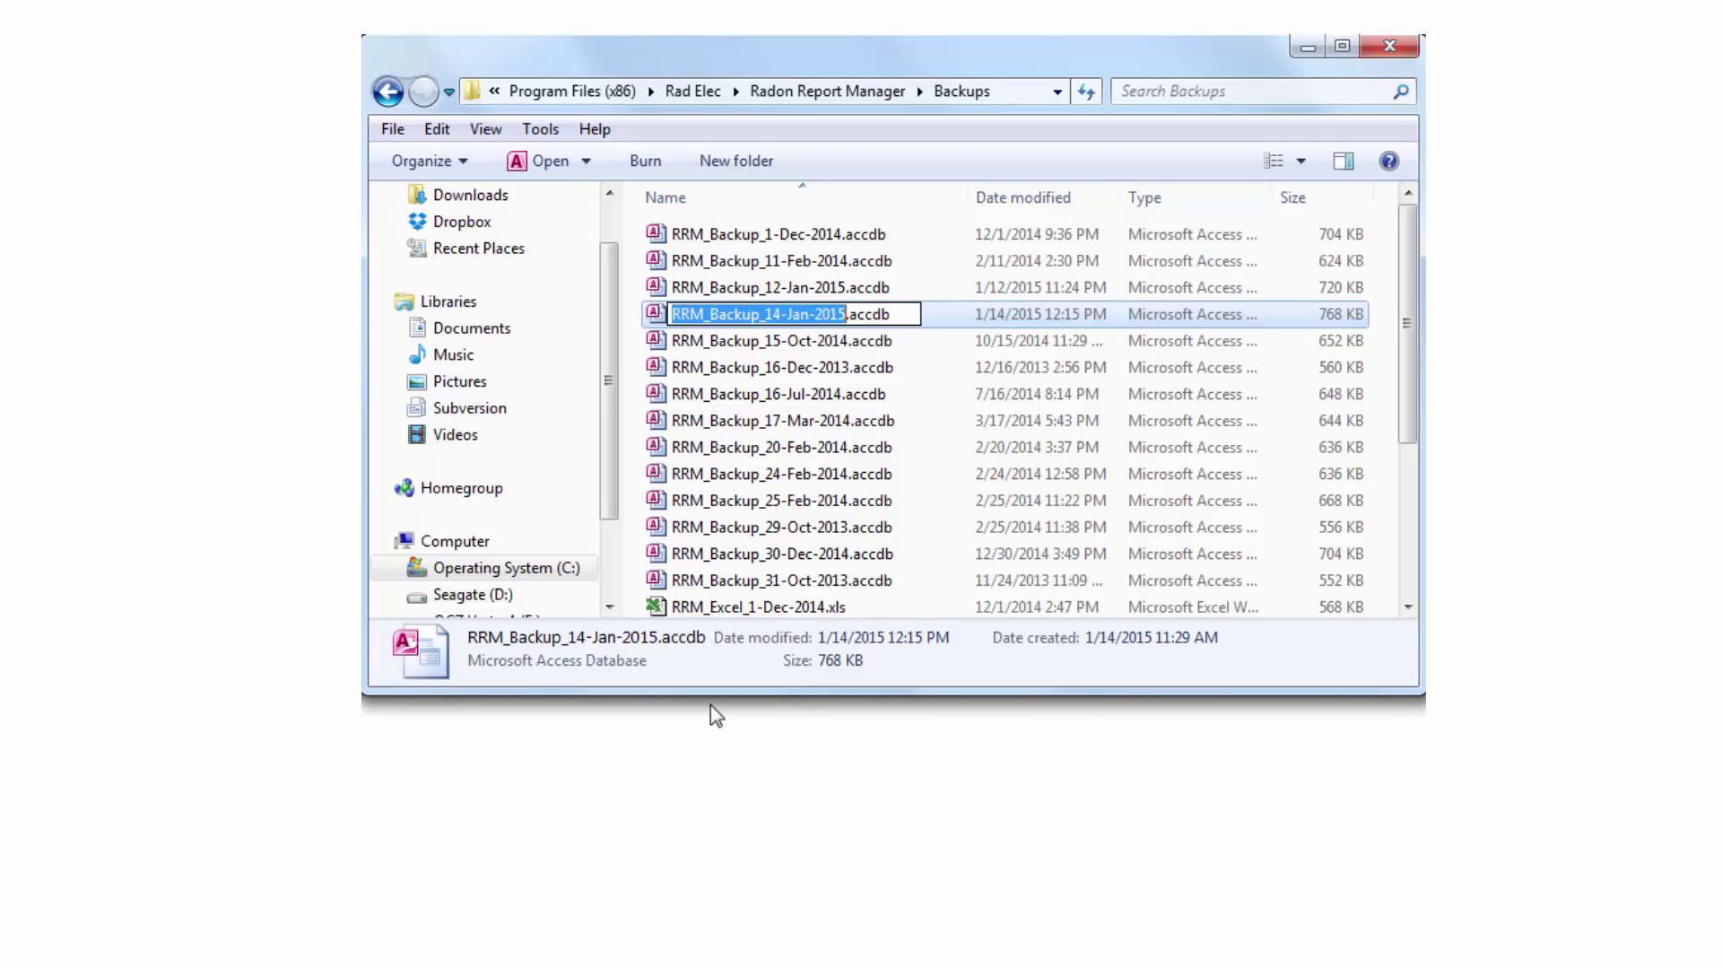
{"action": "type", "text": "Renamed"}
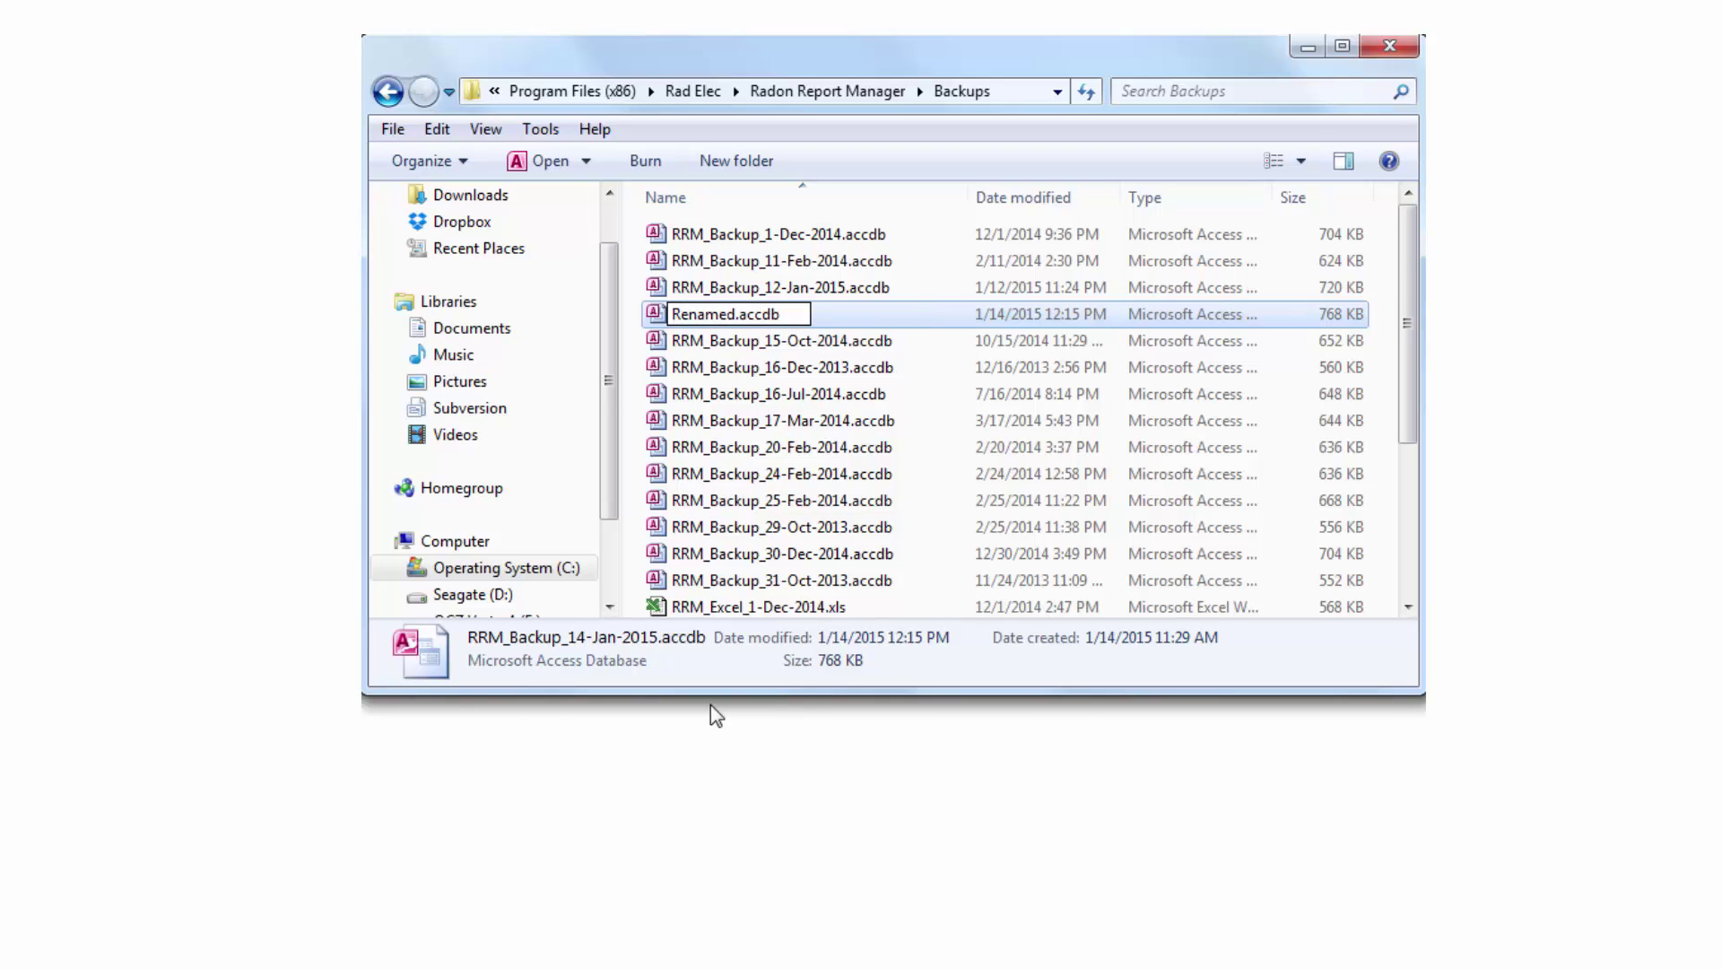
{"action": "type", "text": "Database"}
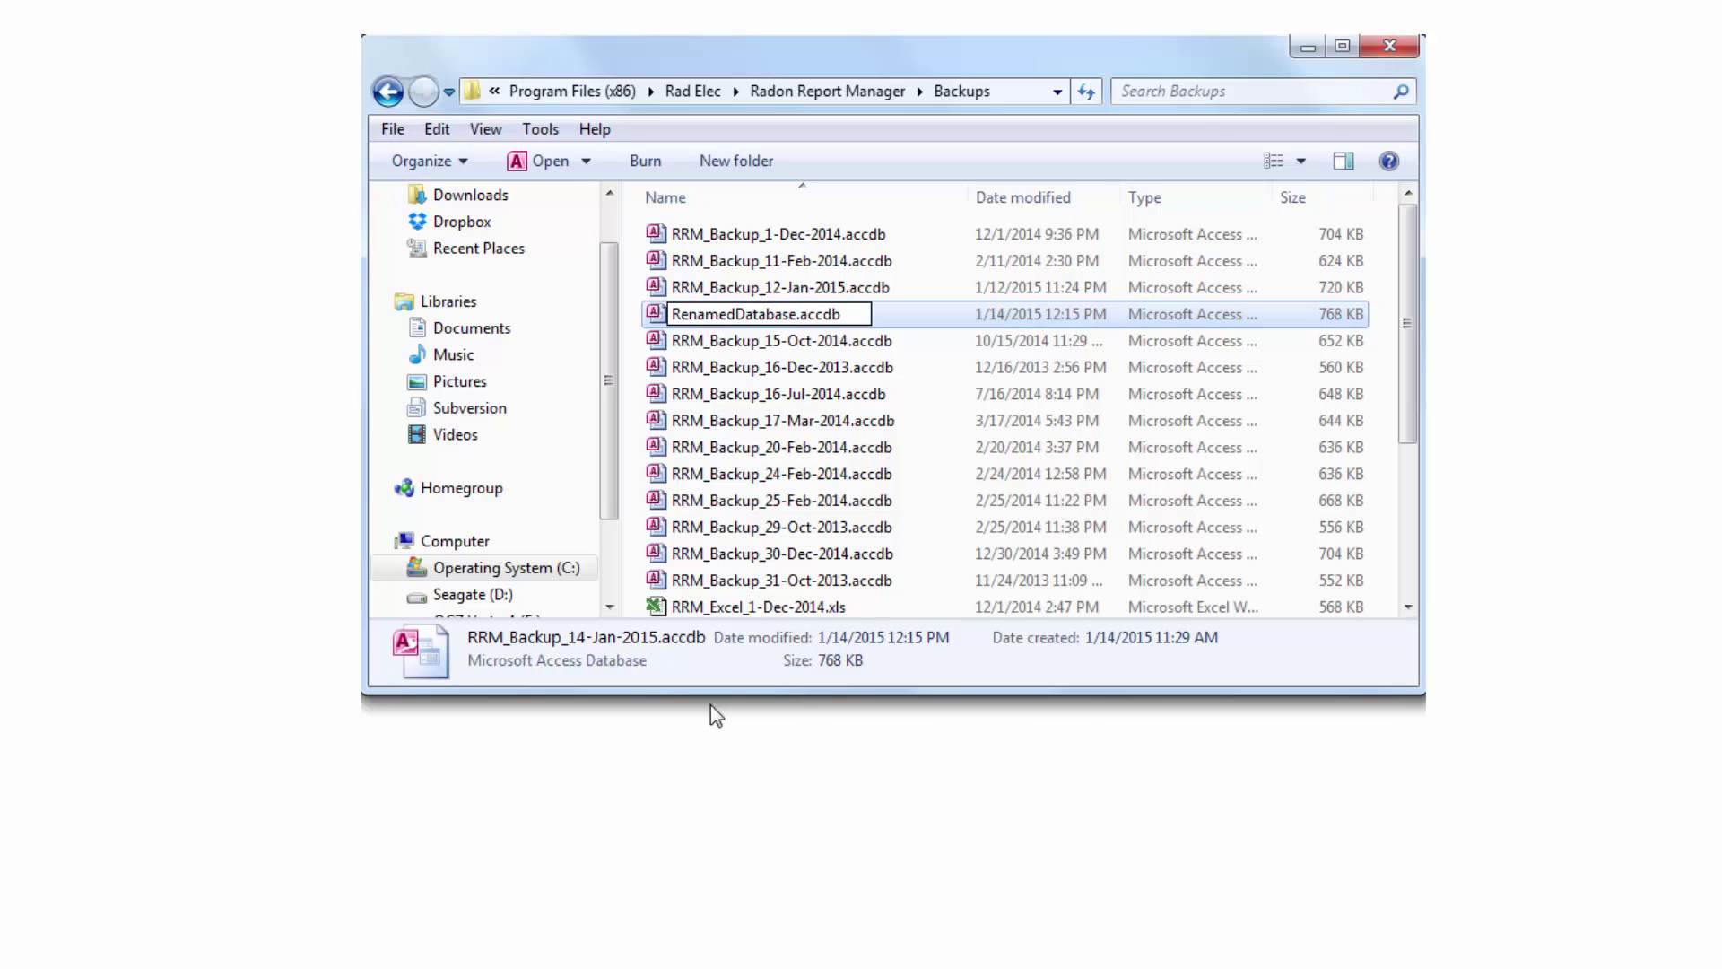
{"action": "key", "text": "Return"}
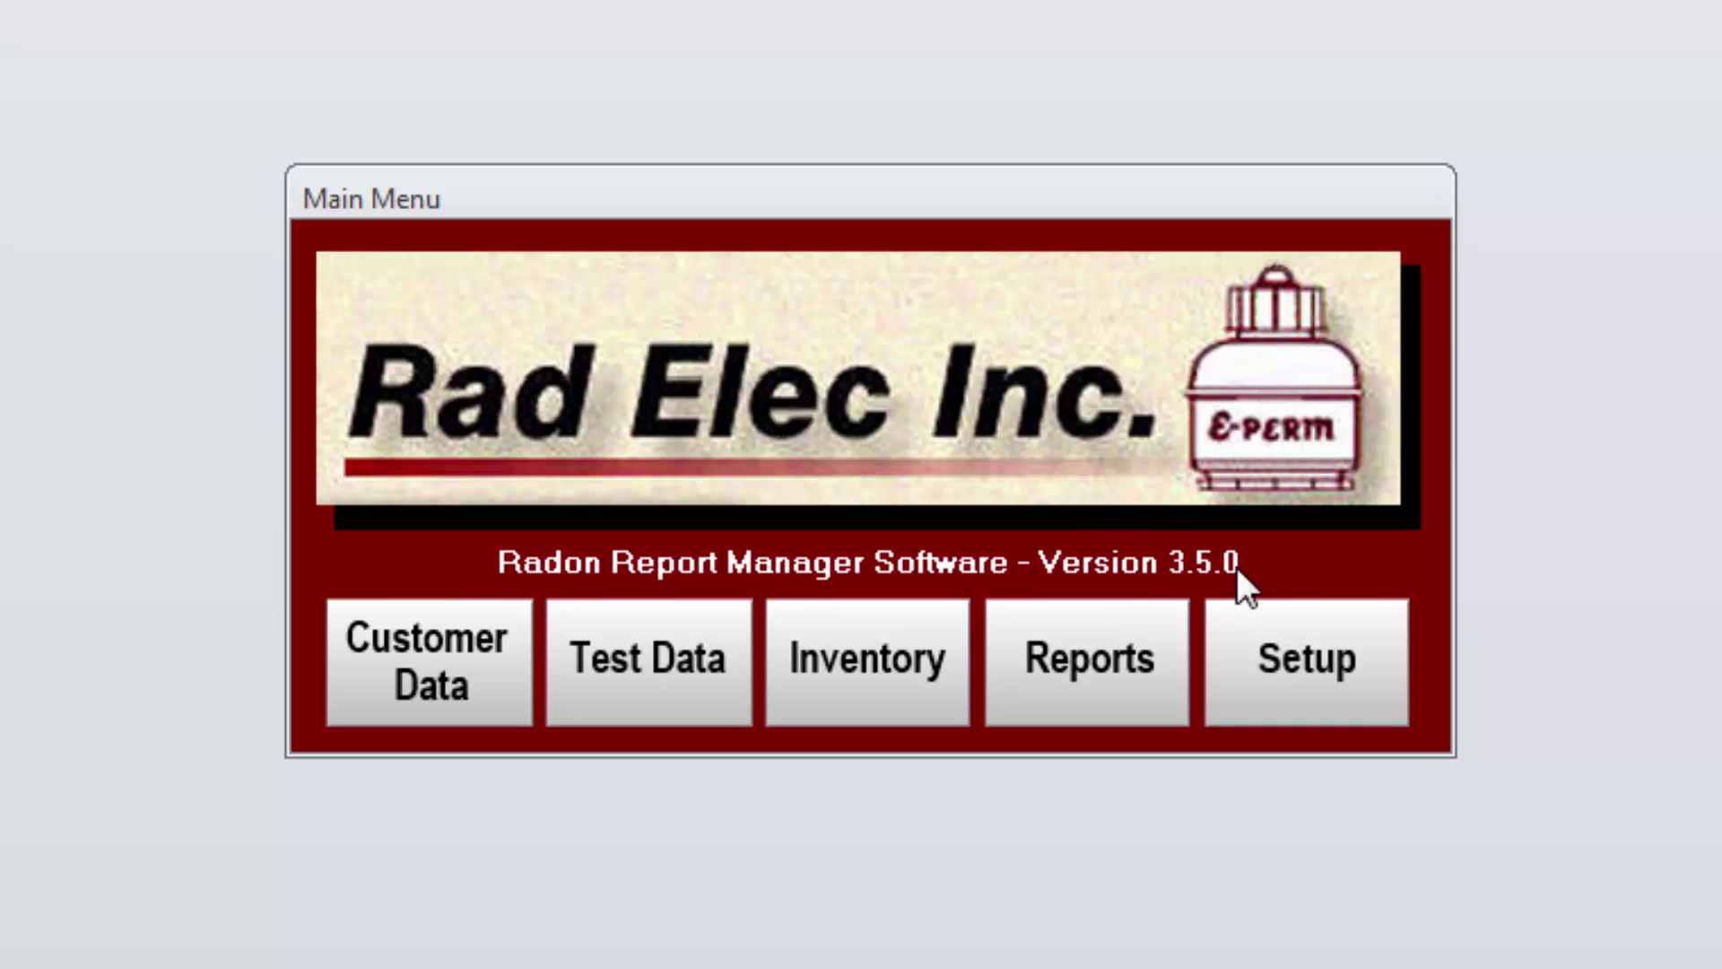
Go to Setup's Database tab and launch Import Database
{"action": "left_click", "coordinate": [1305, 658]}
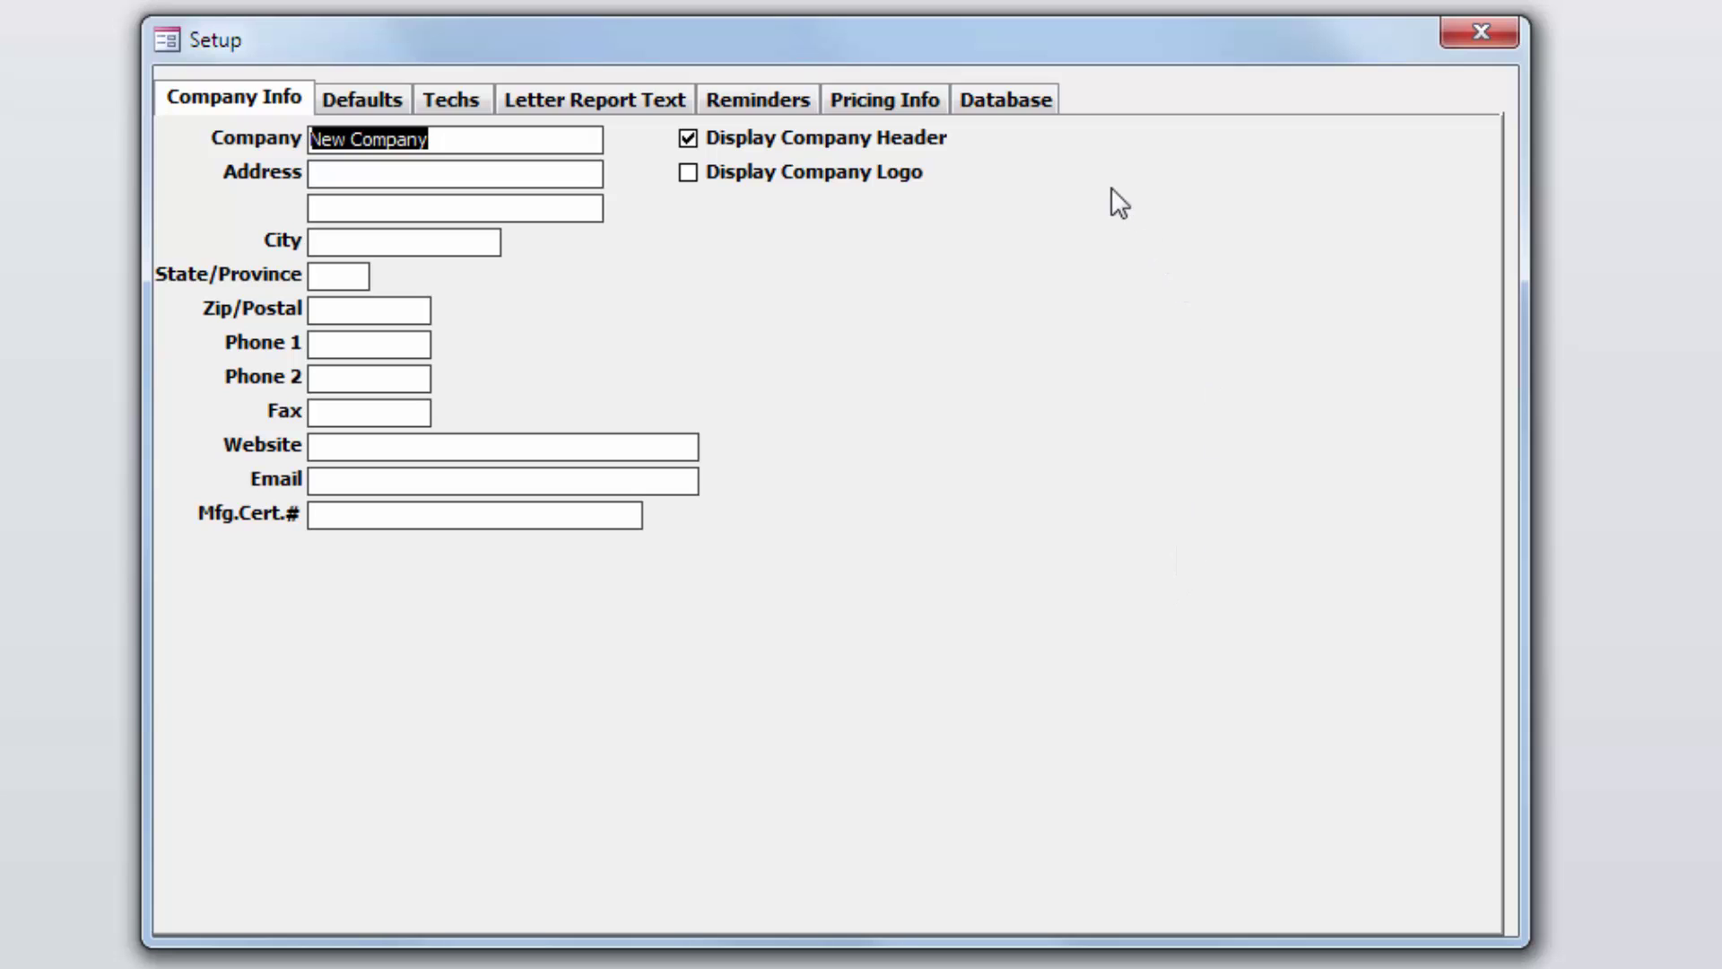
{"action": "left_click", "coordinate": [1012, 104]}
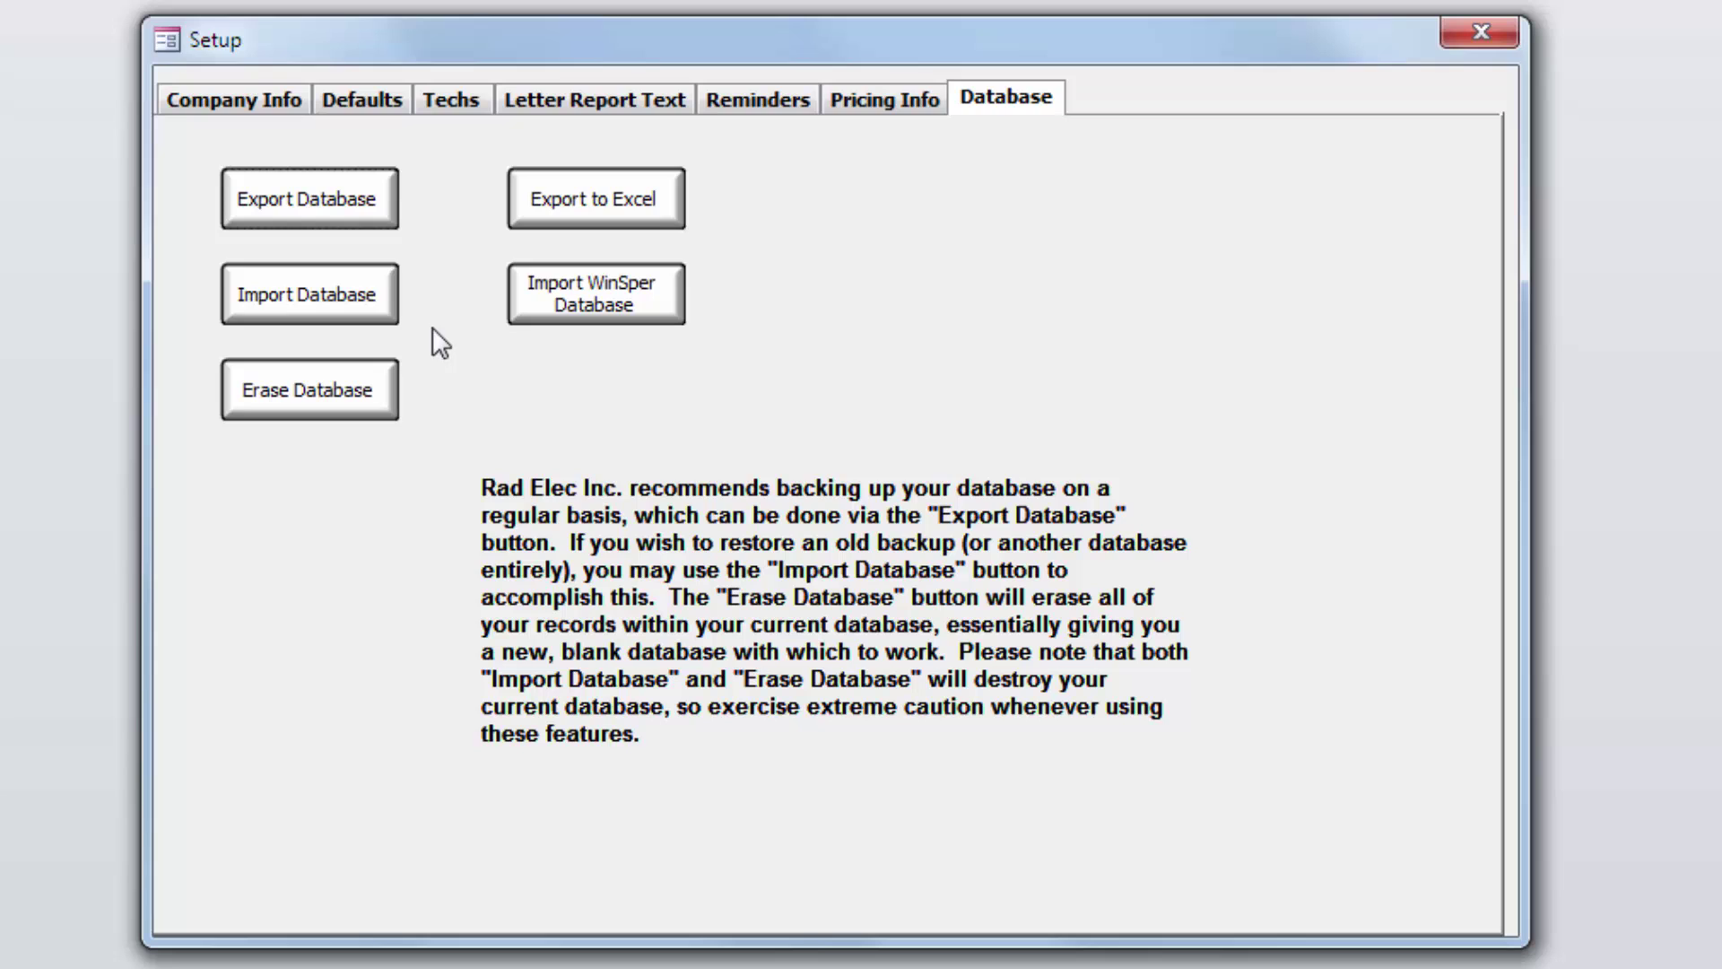
{"action": "left_click", "coordinate": [345, 301]}
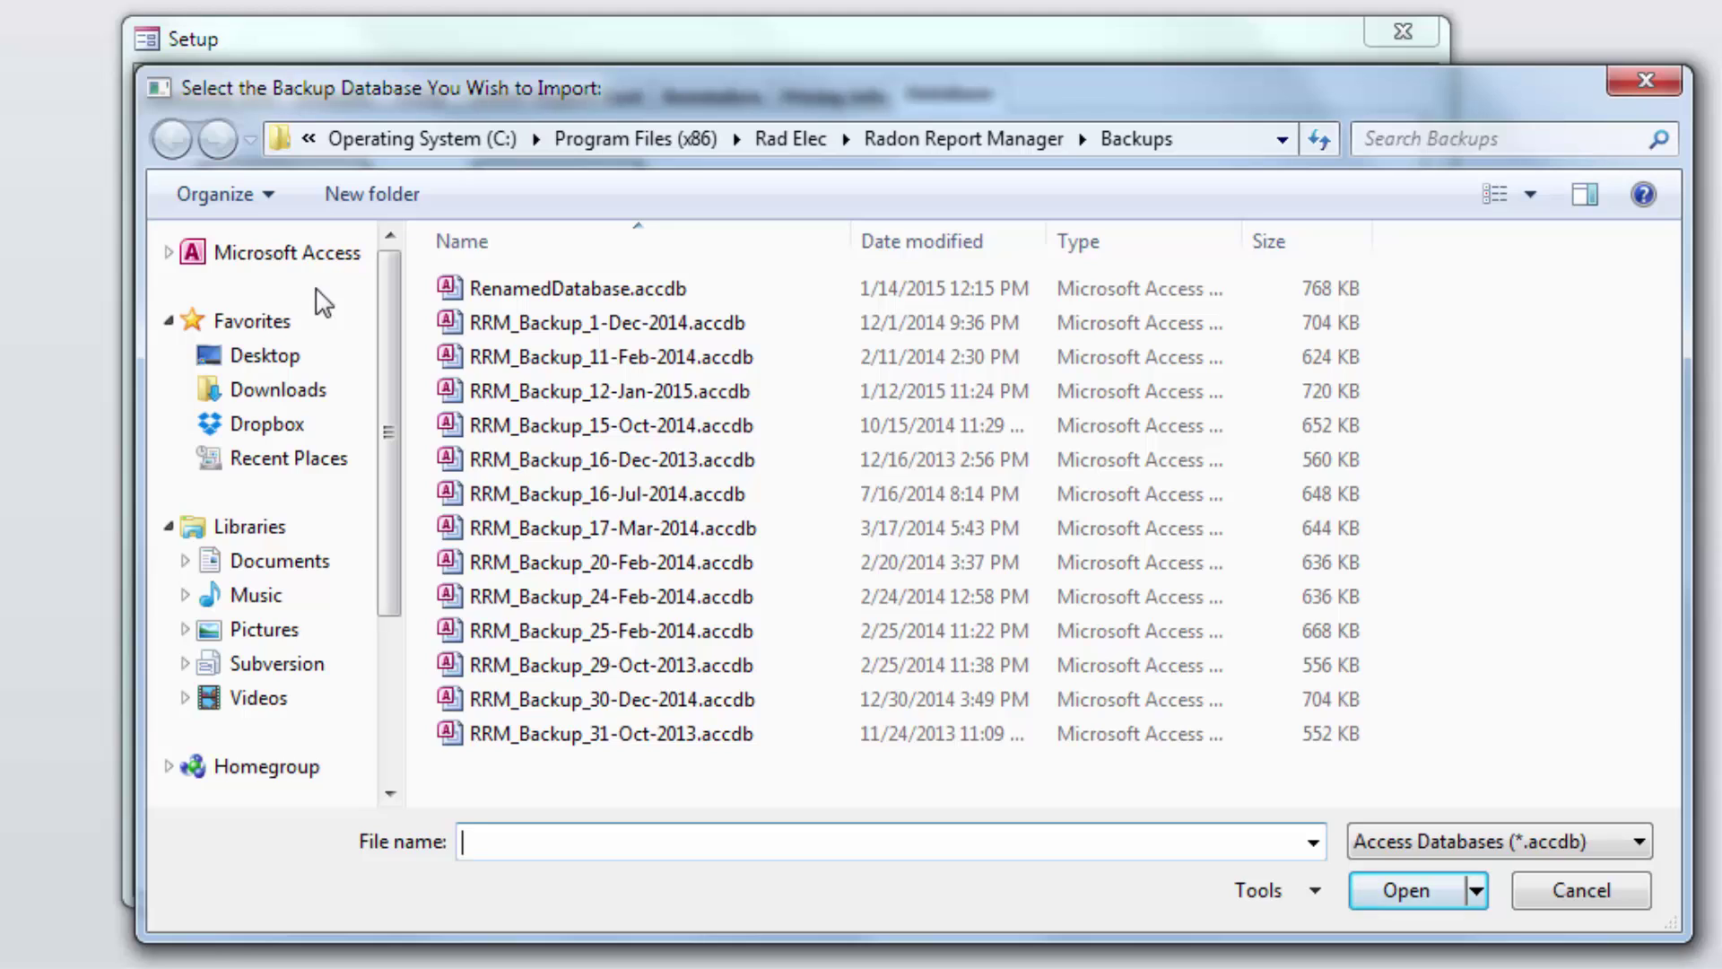
Choose RenamedDatabase.accdb in the import dialog and confirm it
{"action": "left_click", "coordinate": [563, 297]}
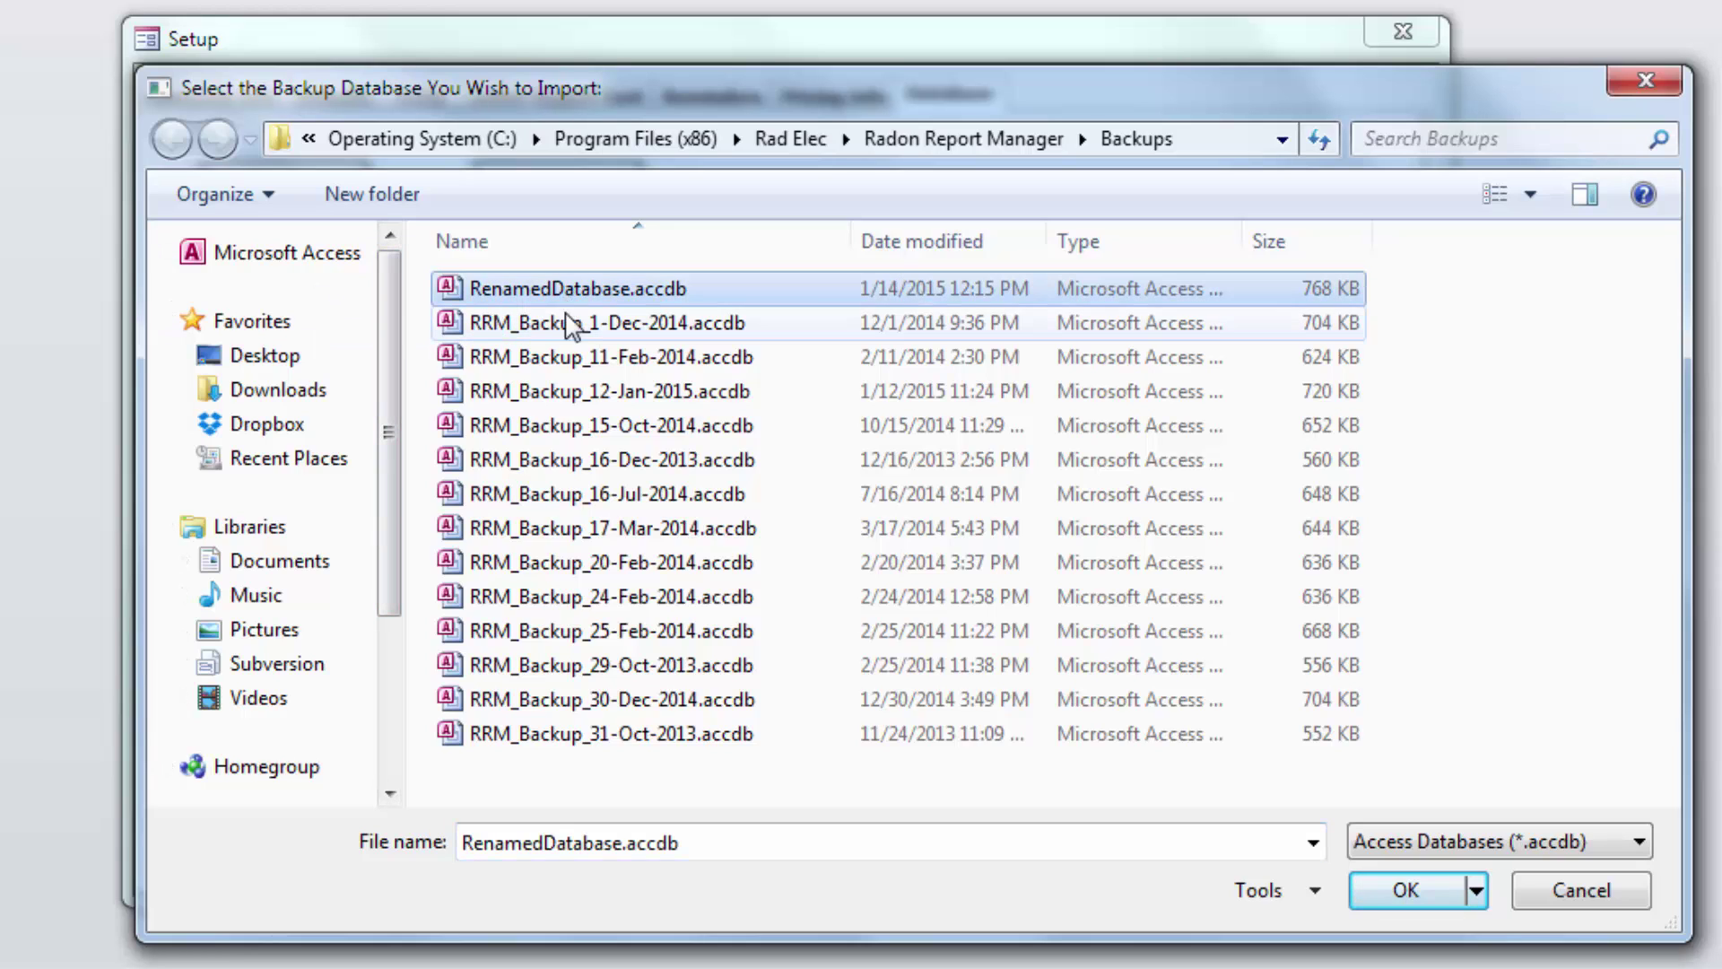
{"action": "left_click", "coordinate": [579, 392]}
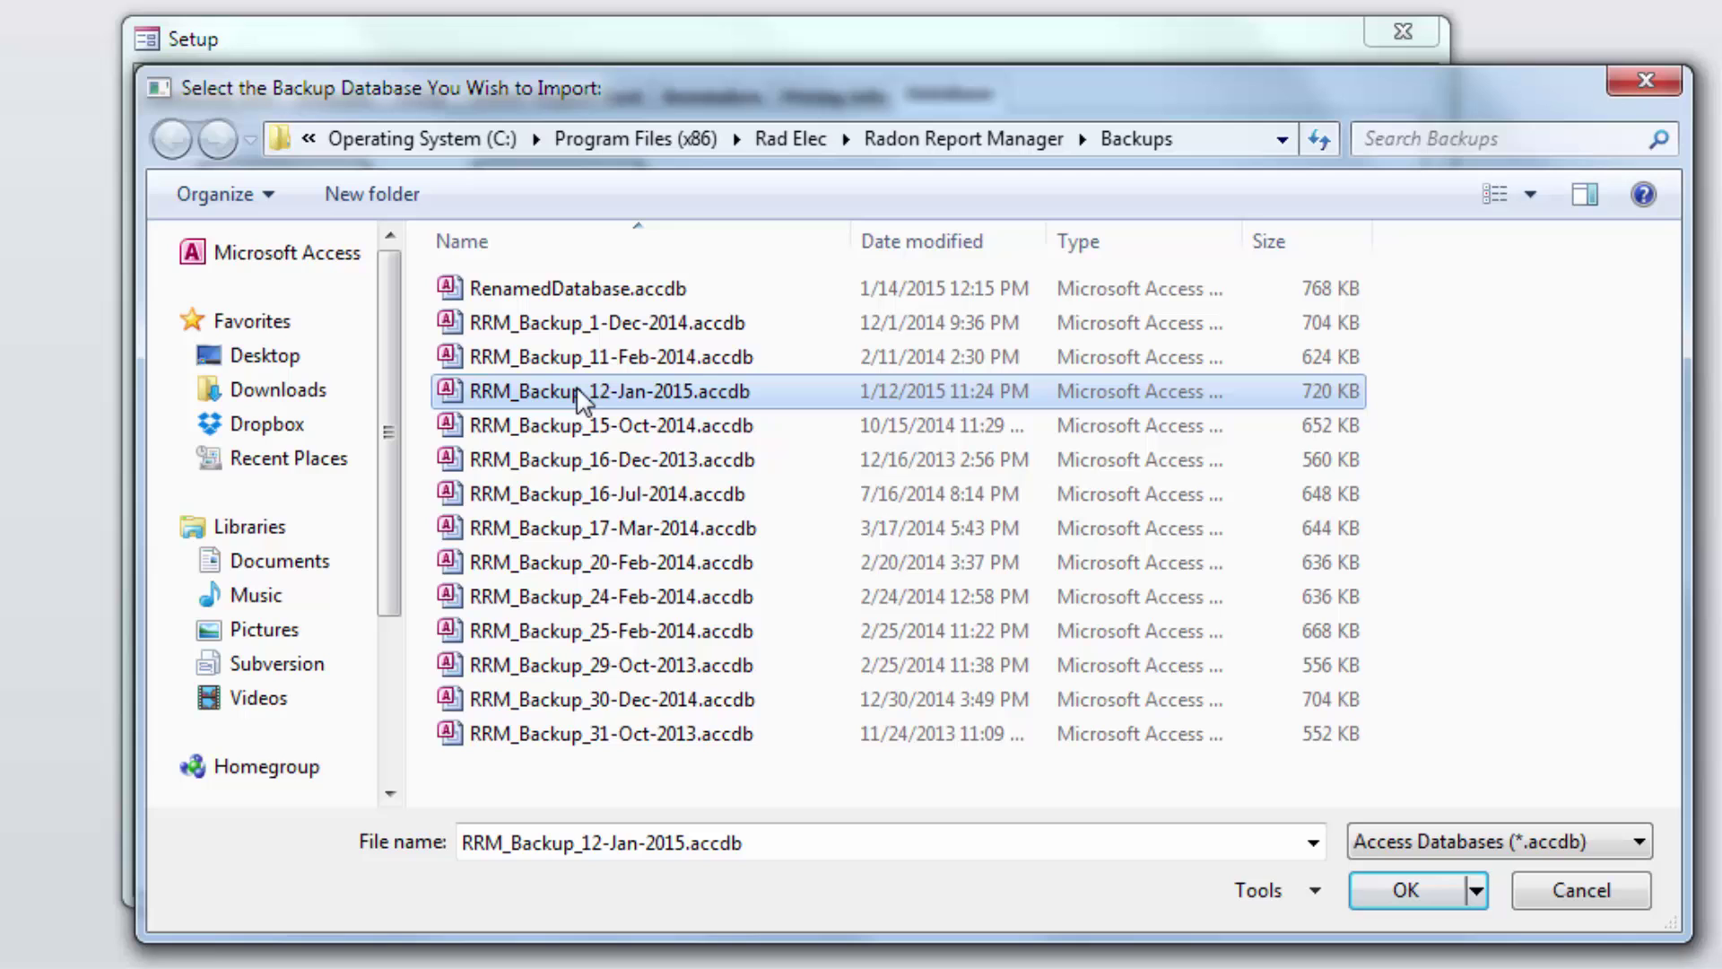
{"action": "left_click", "coordinate": [614, 289]}
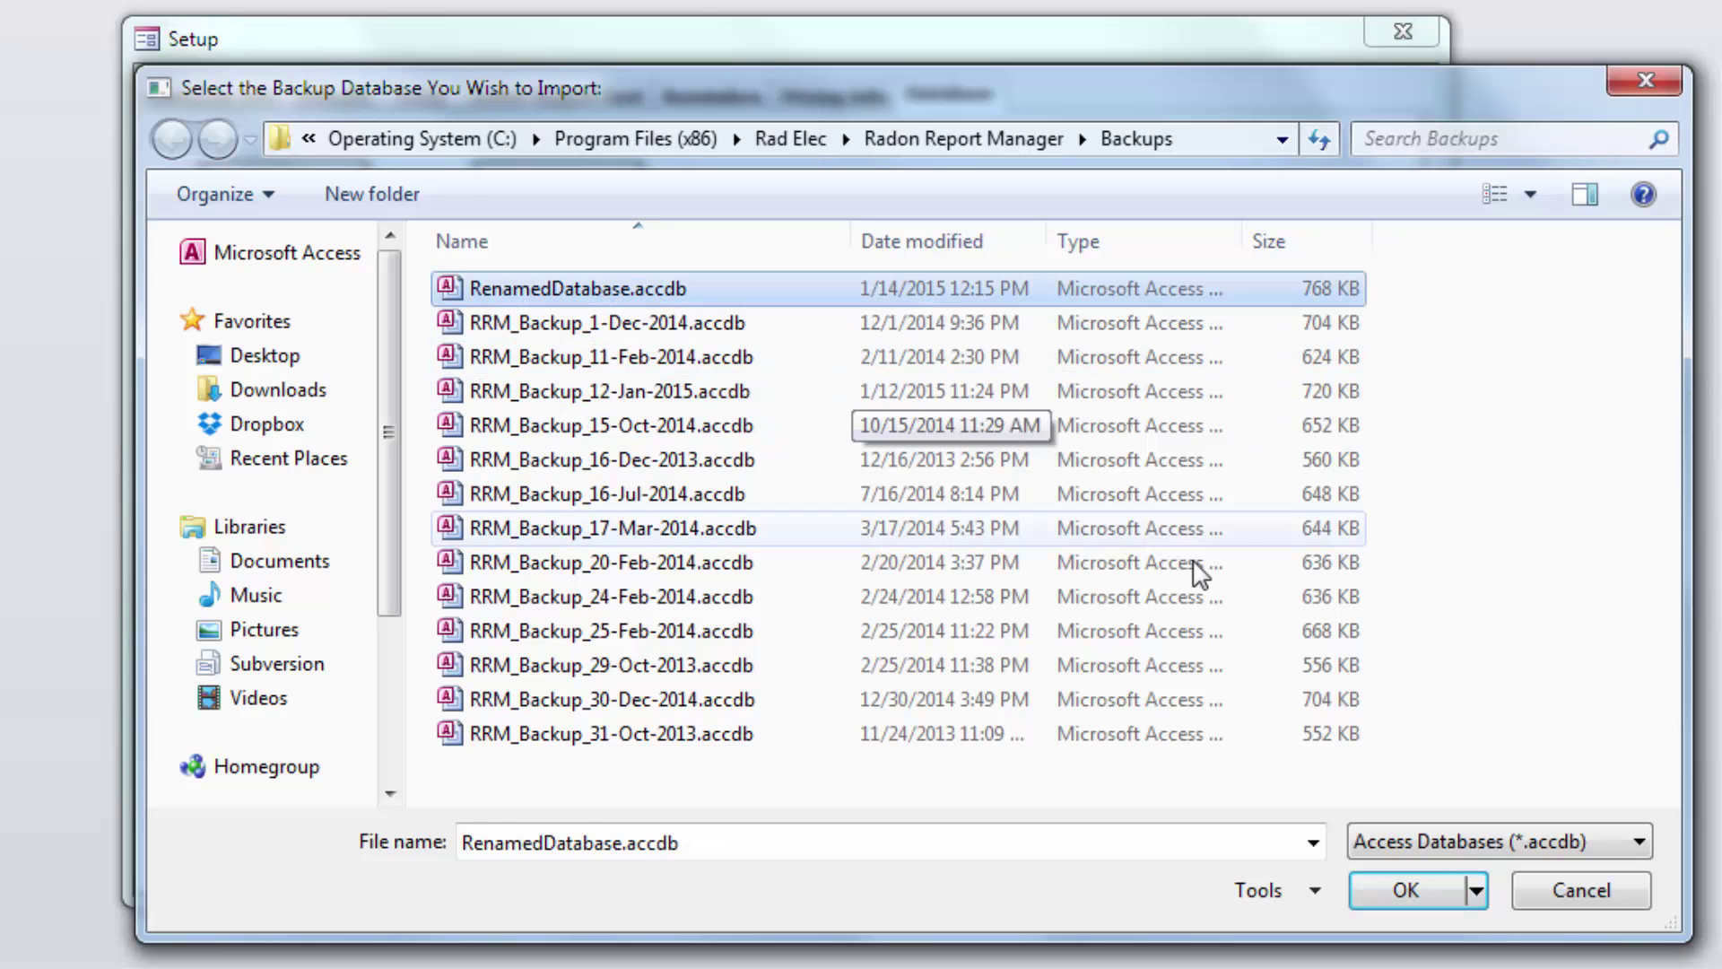
{"action": "left_click", "coordinate": [1412, 885]}
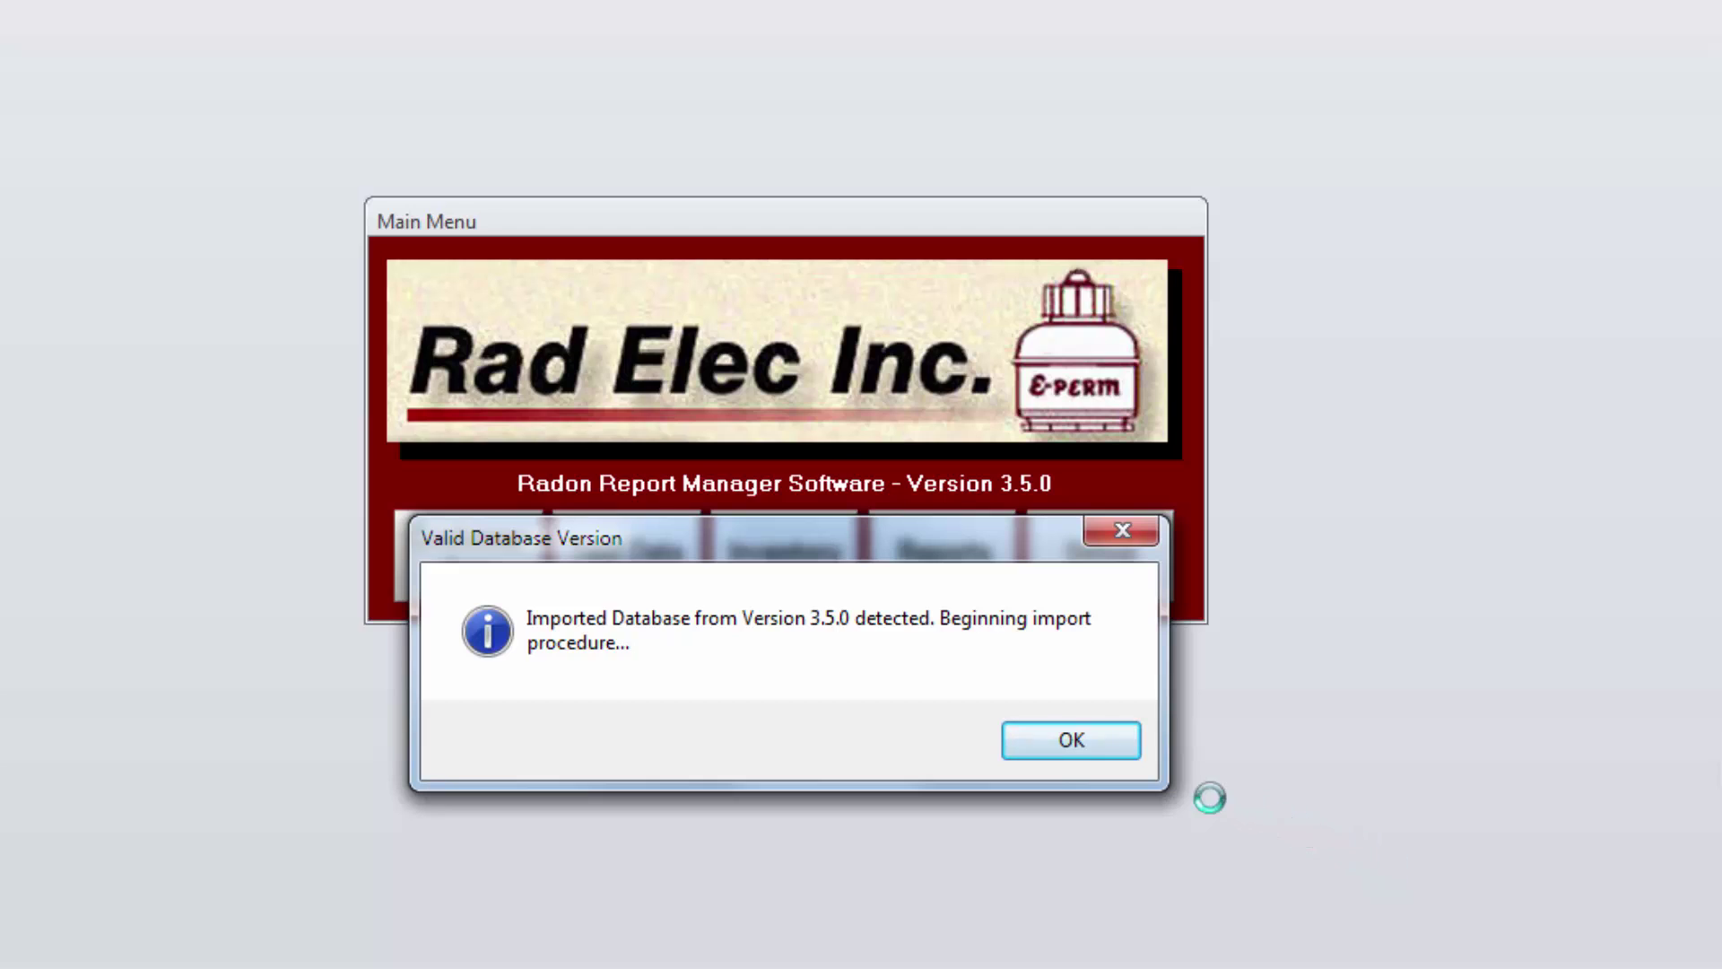
Acknowledge the Valid Database Version message to continue importing RenamedDatabase.accdb
{"action": "left_click", "coordinate": [1080, 740]}
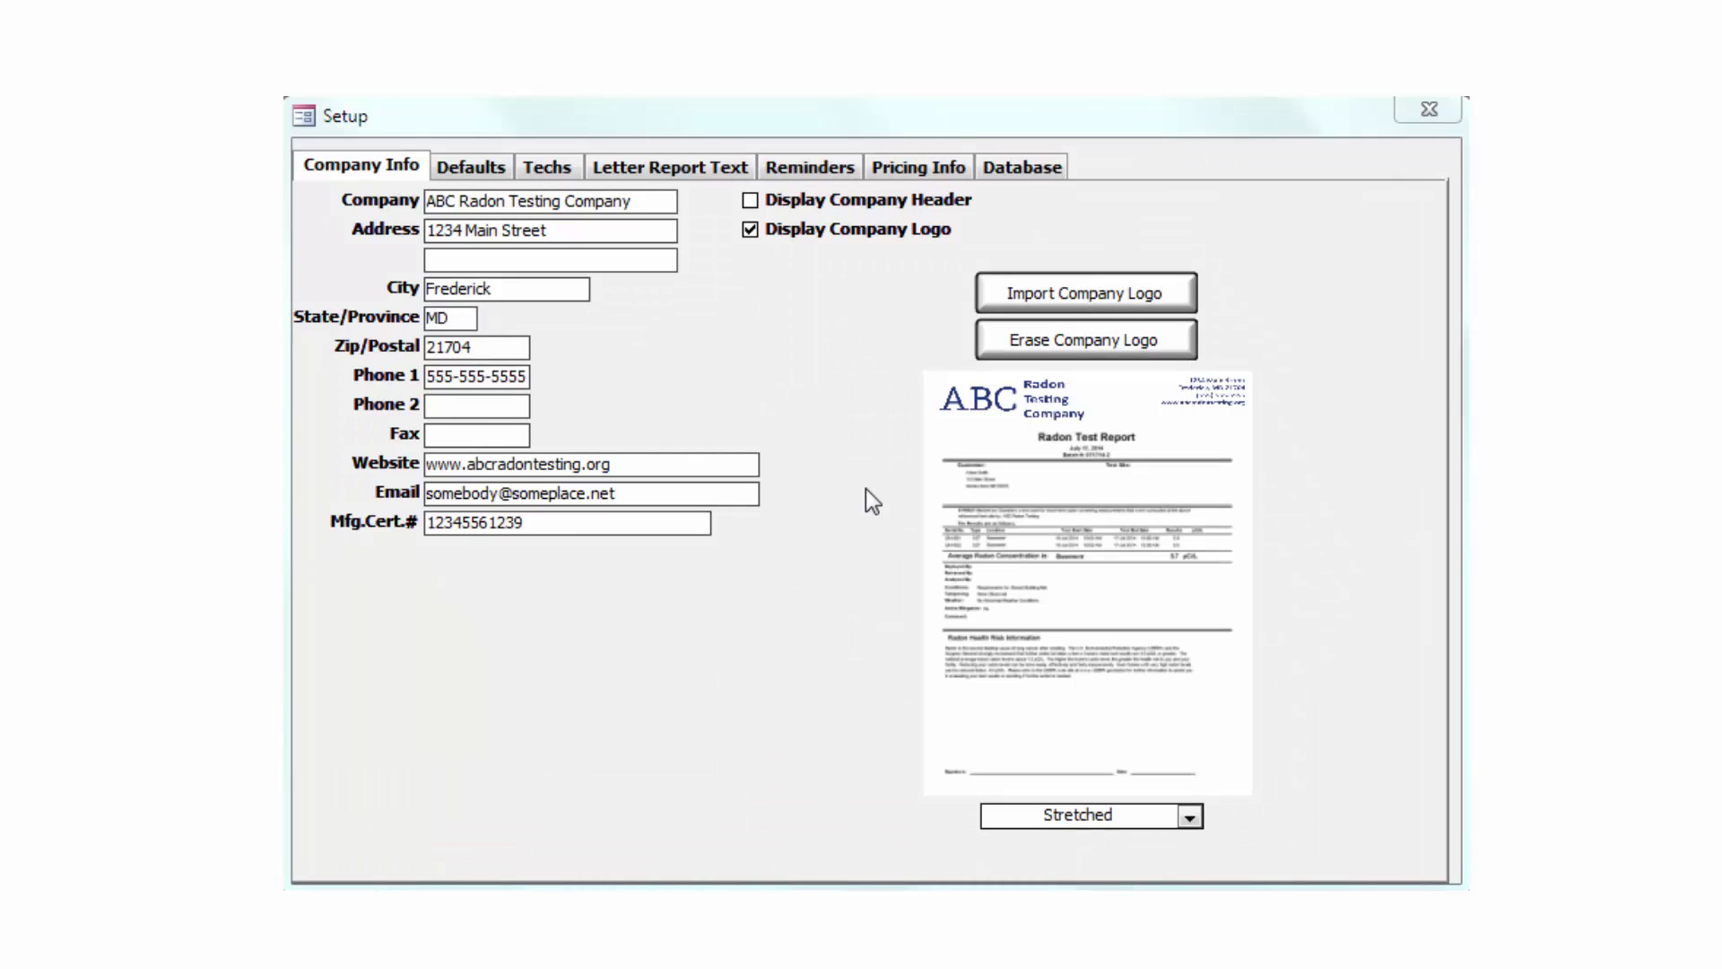
Review the Defaults, Techs and Letter Report Text tabs, then return to Database
{"action": "left_click", "coordinate": [475, 175]}
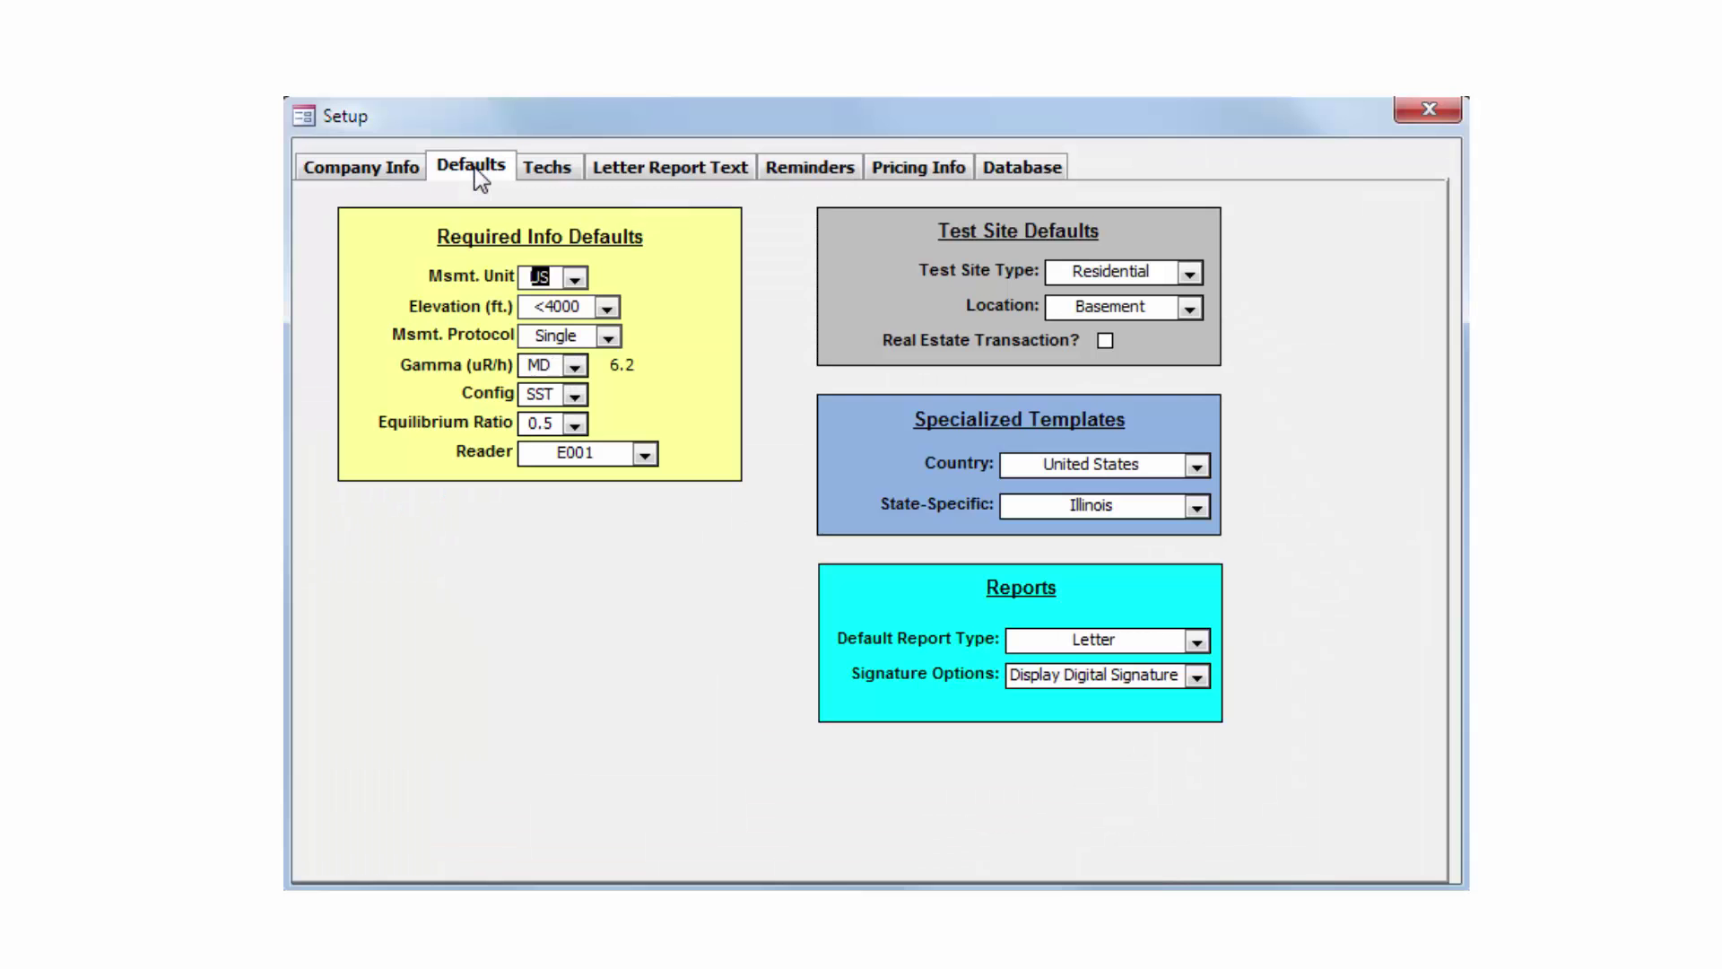
{"action": "left_click", "coordinate": [564, 175]}
{"action": "left_click", "coordinate": [692, 178]}
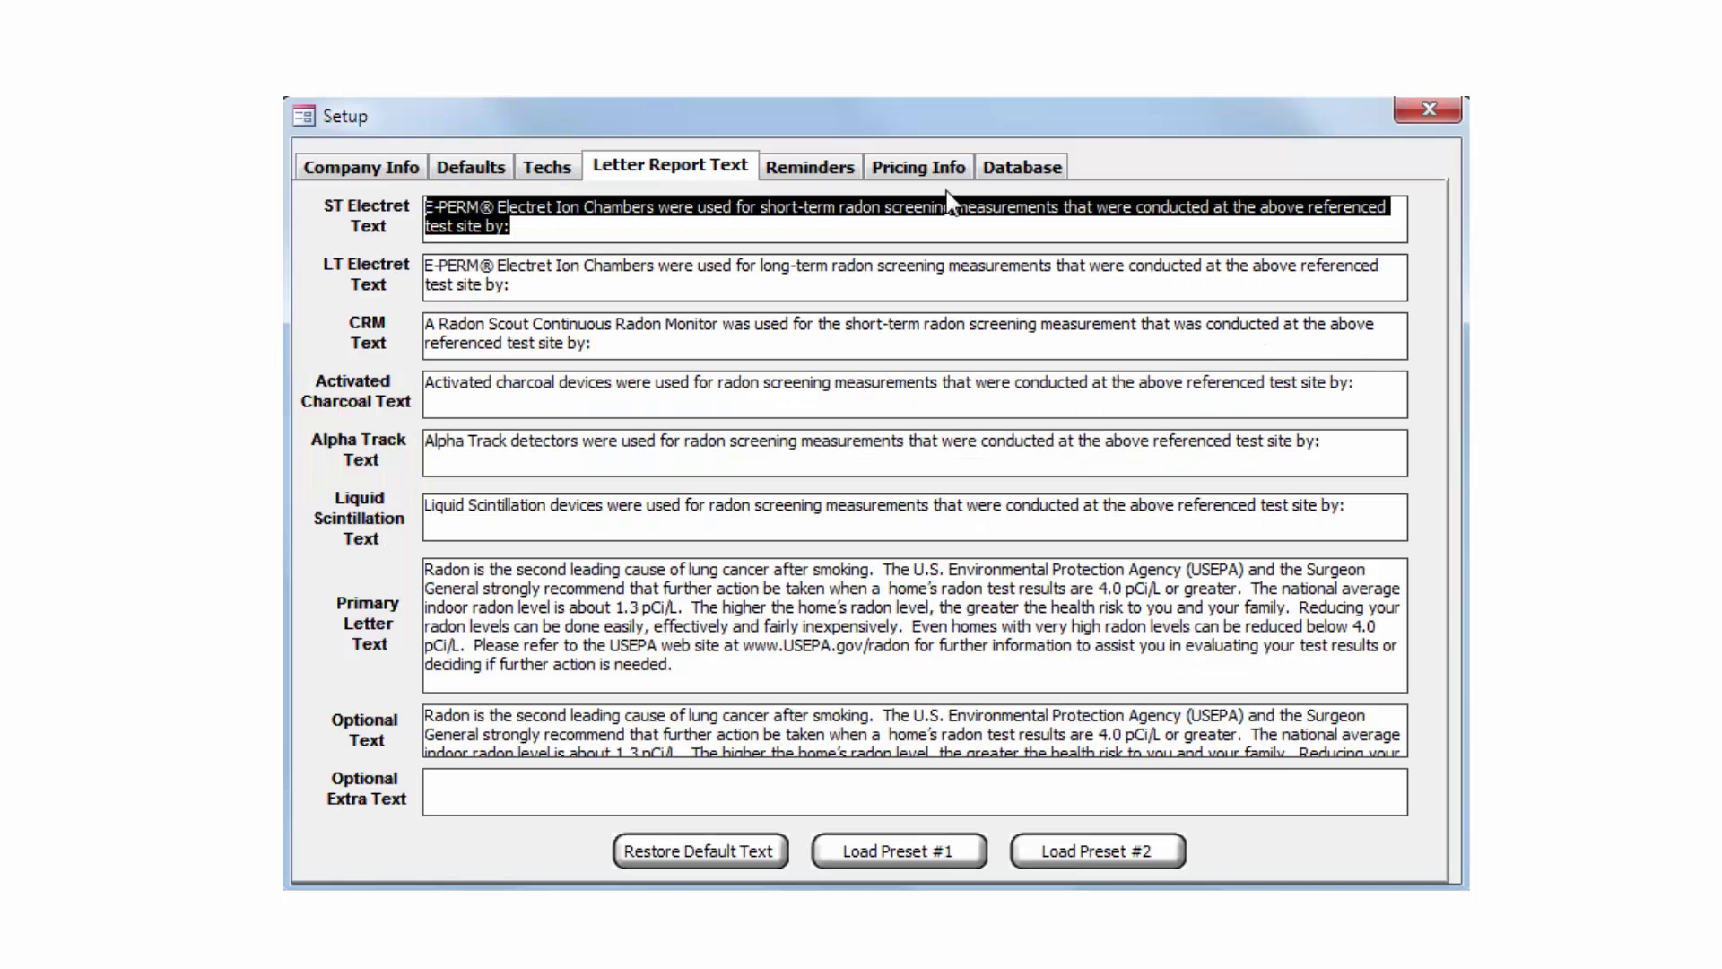
{"action": "left_click", "coordinate": [1022, 173]}
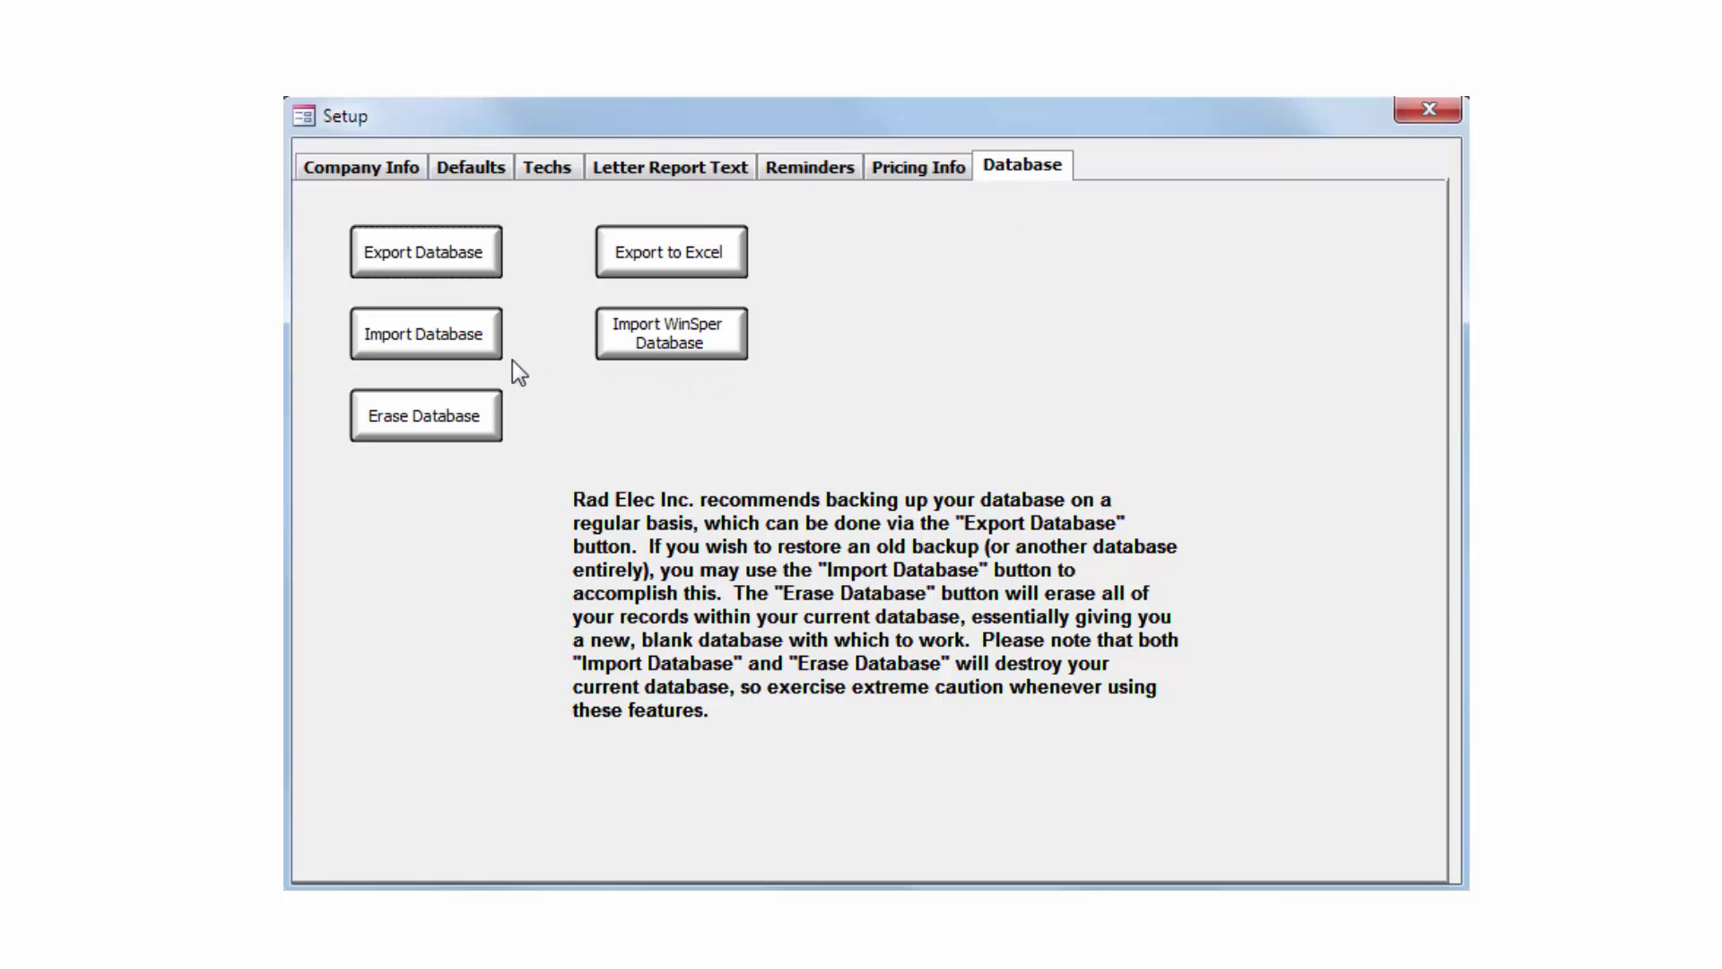
Try Import Database again and get the Current Database Not Empty warning
{"action": "left_click", "coordinate": [423, 336]}
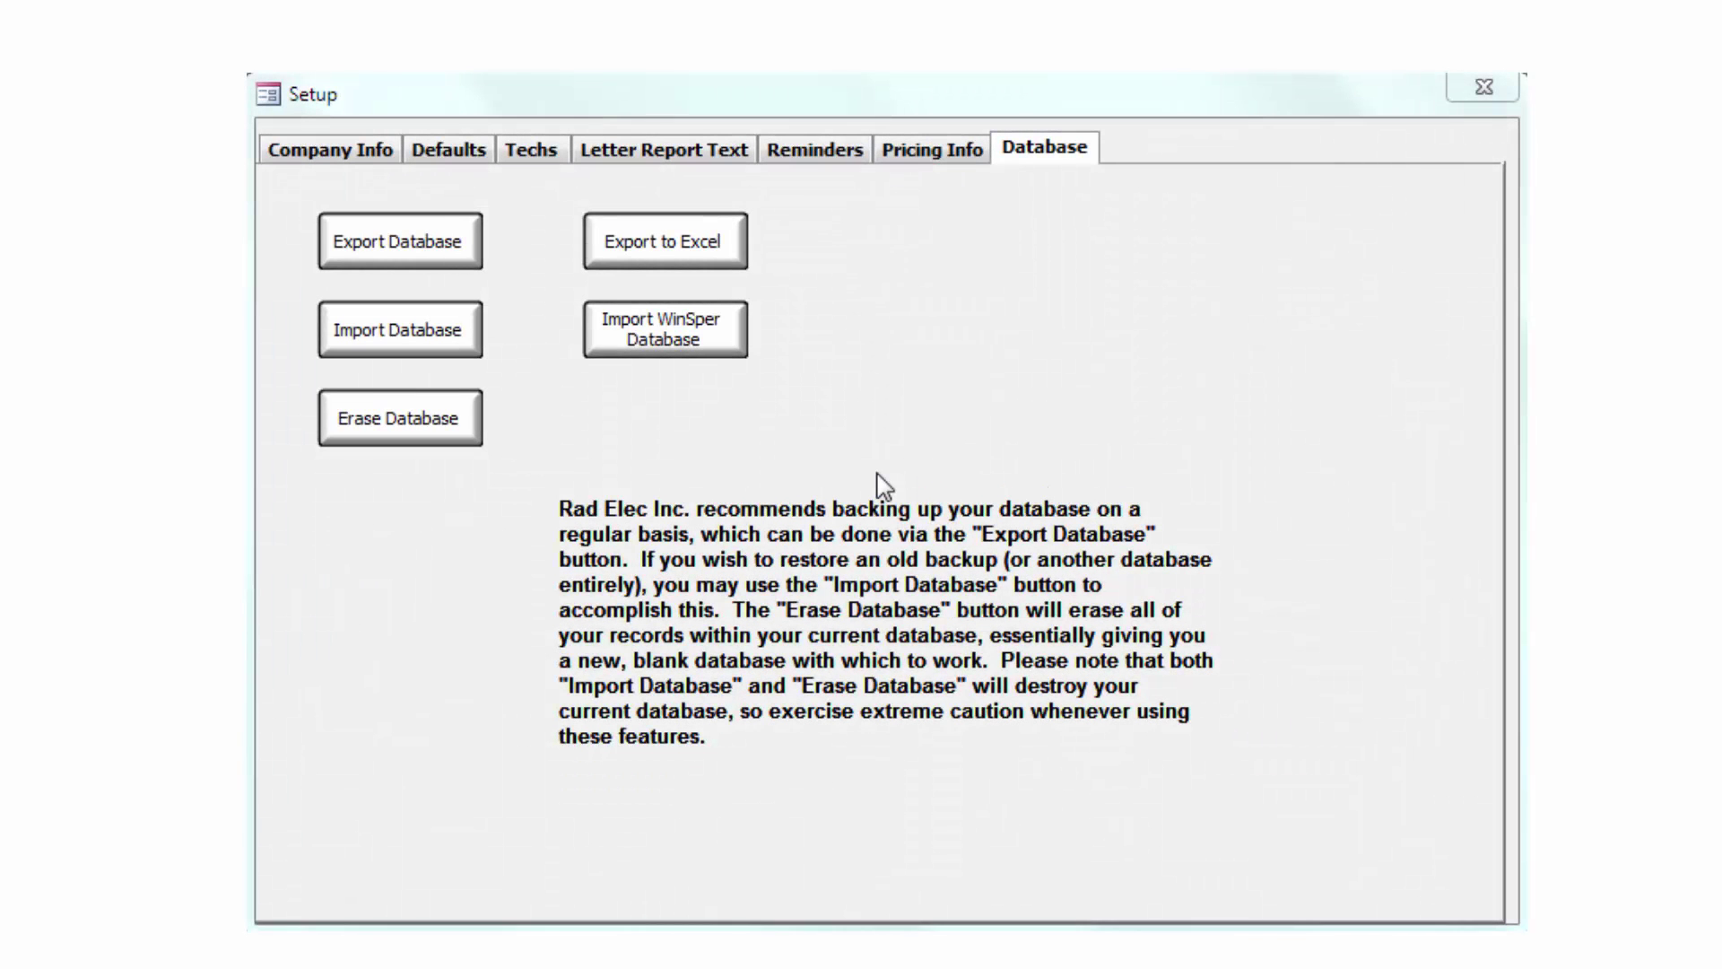
Erase the database, answering Yes to both deletion confirmations
{"action": "left_click", "coordinate": [394, 439]}
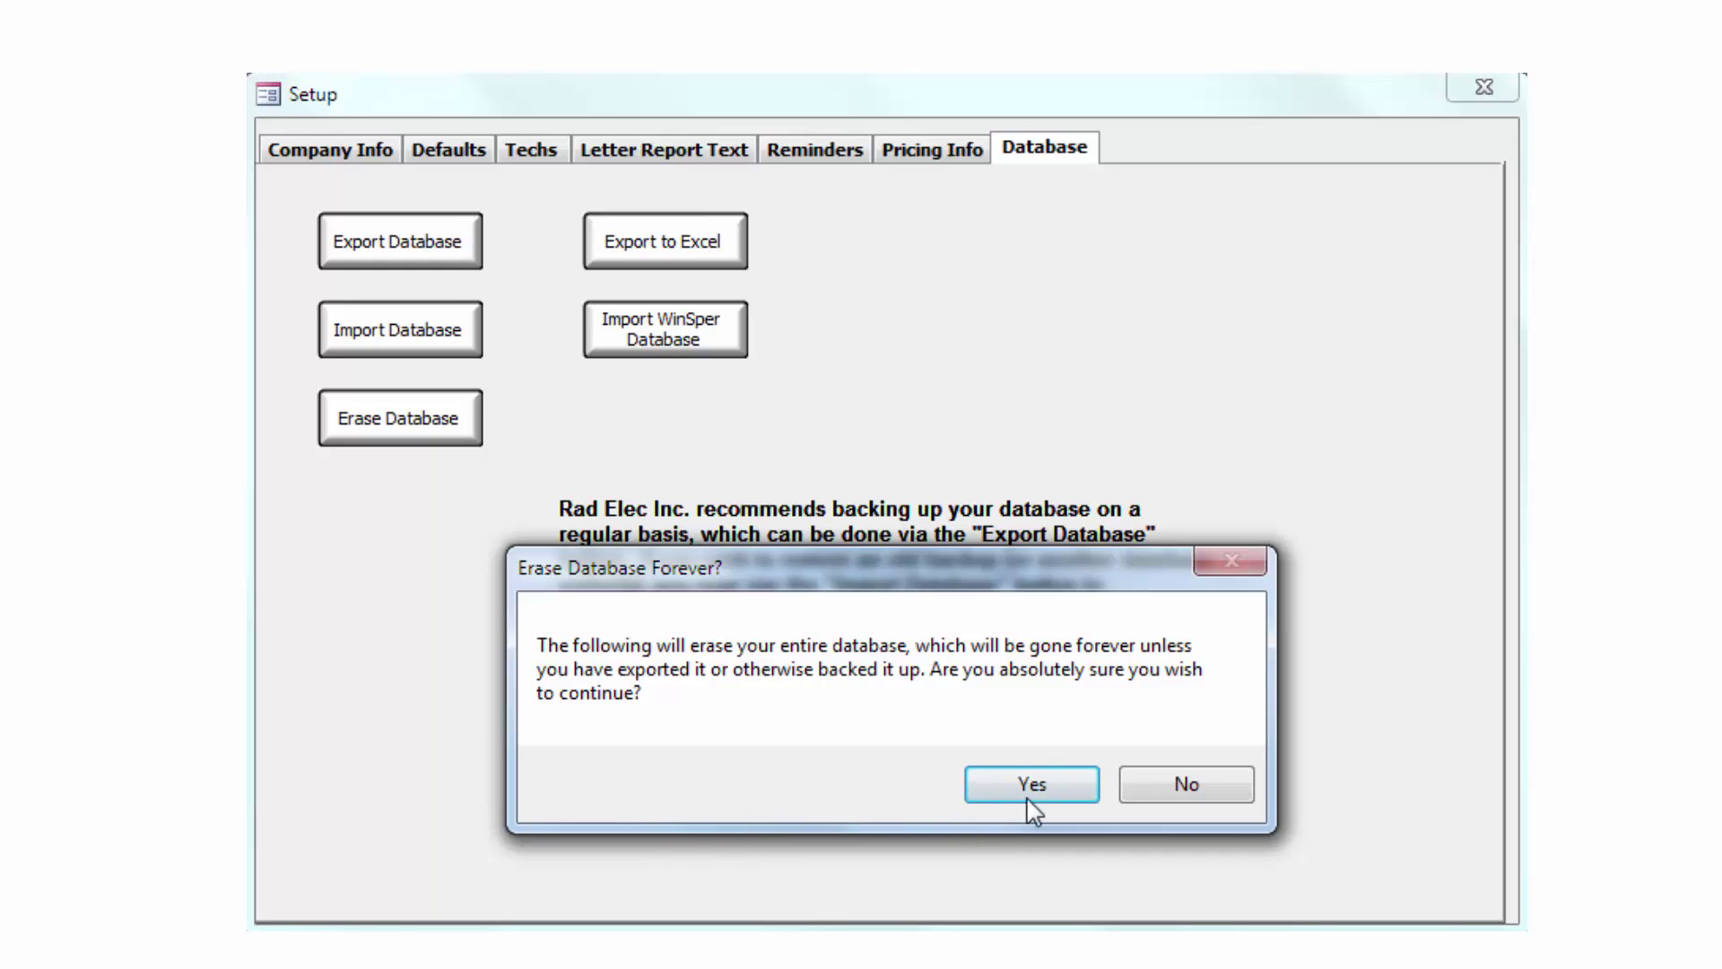
{"action": "left_click", "coordinate": [996, 792]}
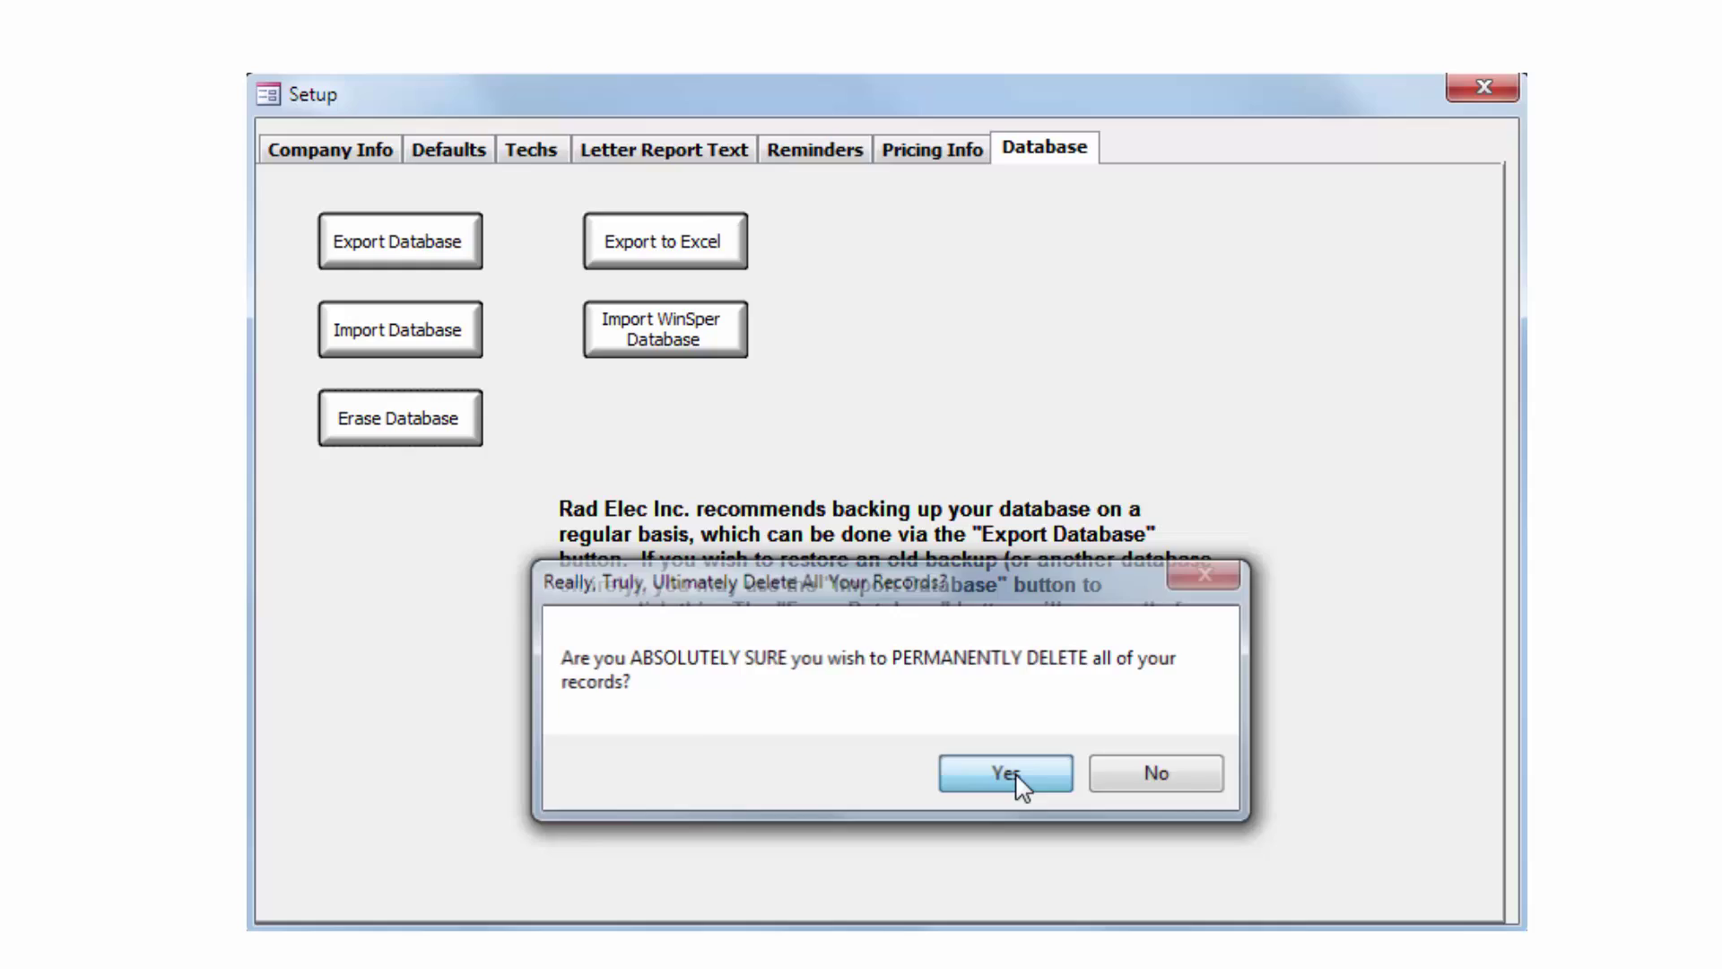
{"action": "left_click", "coordinate": [1020, 787]}
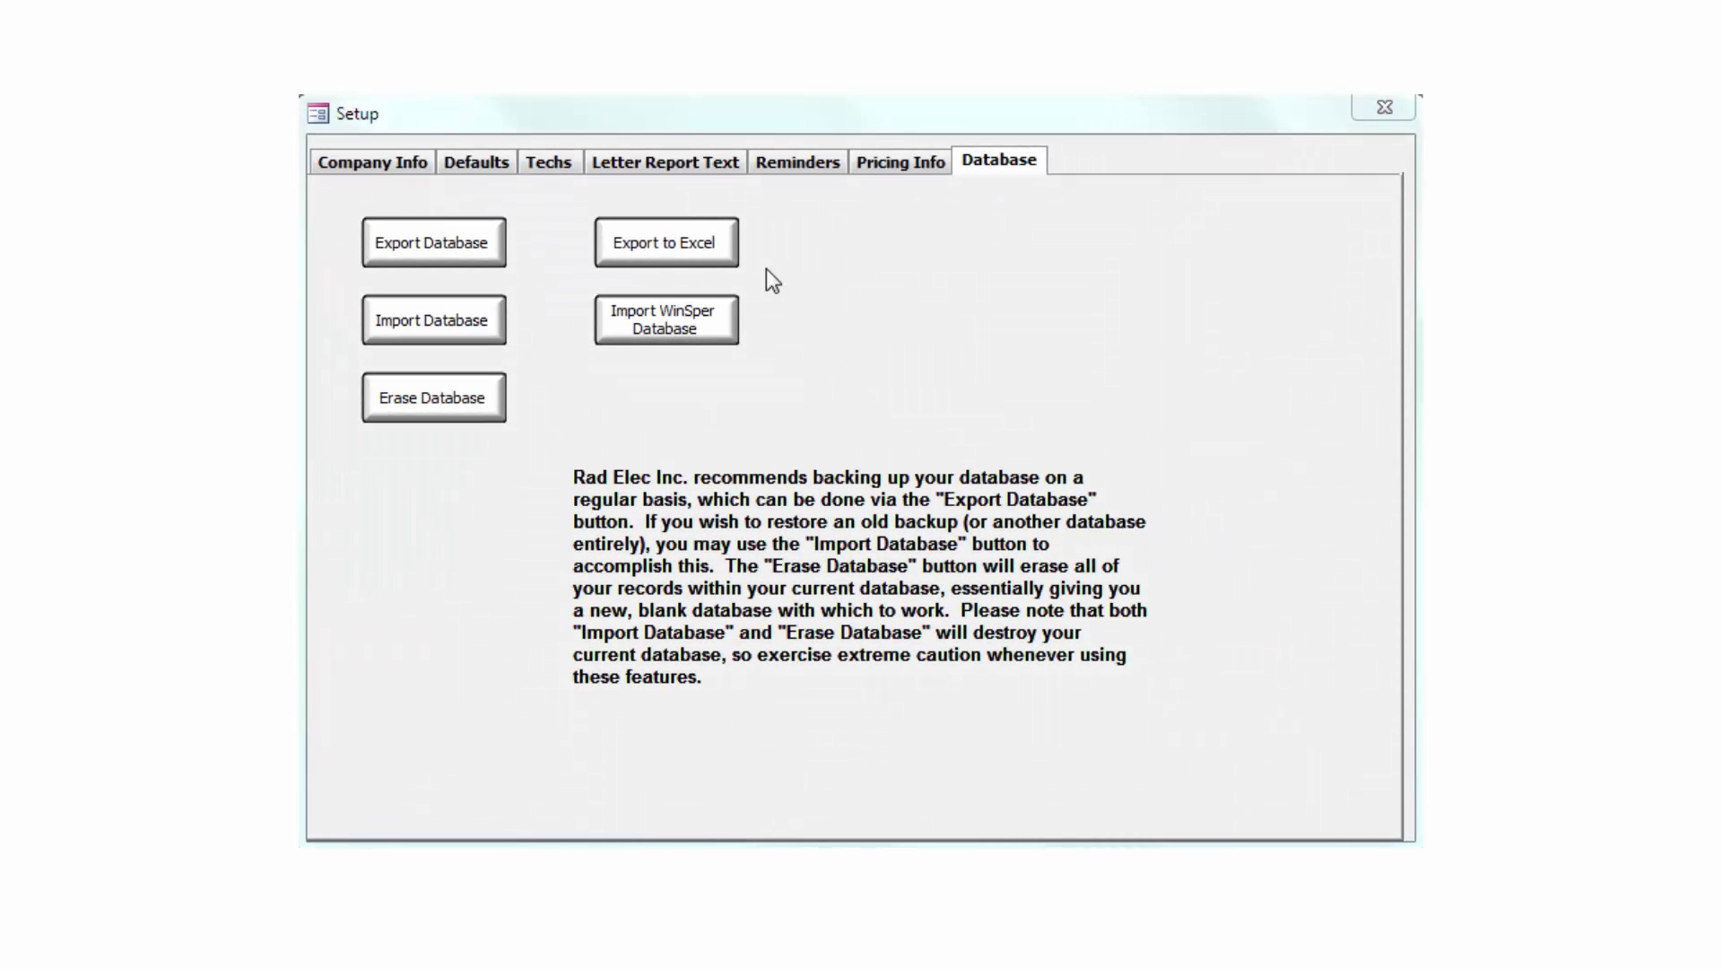
Export the database to RRM_Excel_14-Jan-2015.xls in Backups and dismiss the success message
{"action": "left_click", "coordinate": [669, 240]}
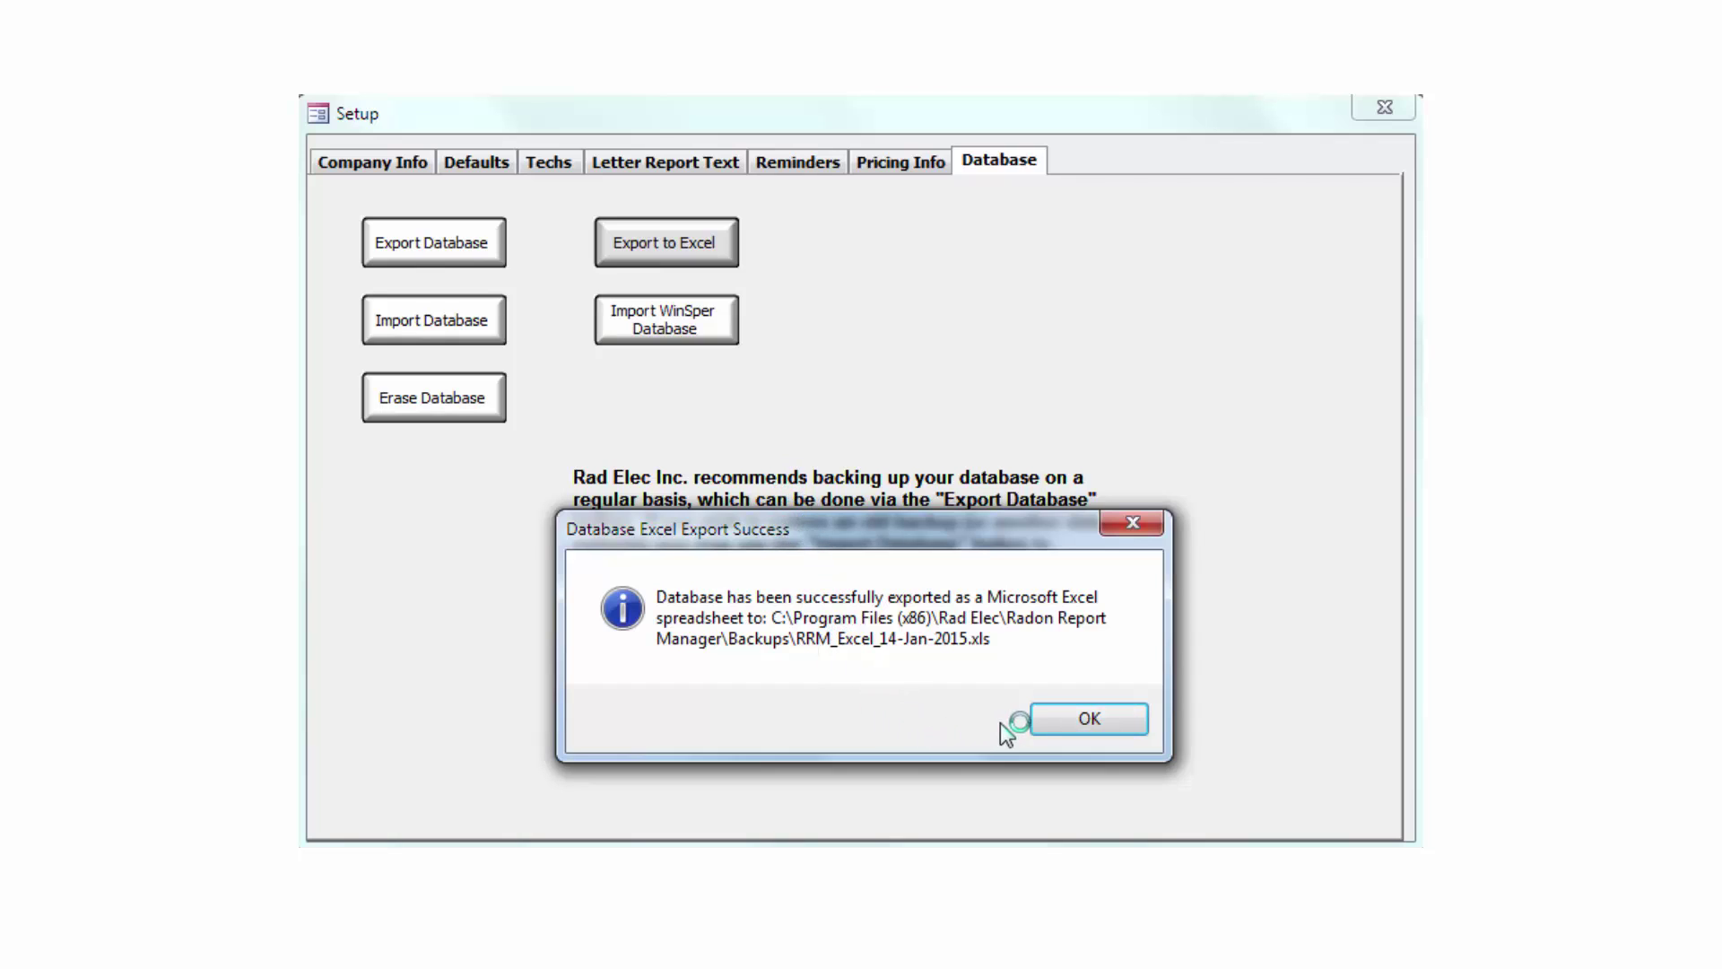
{"action": "left_click", "coordinate": [1075, 720]}
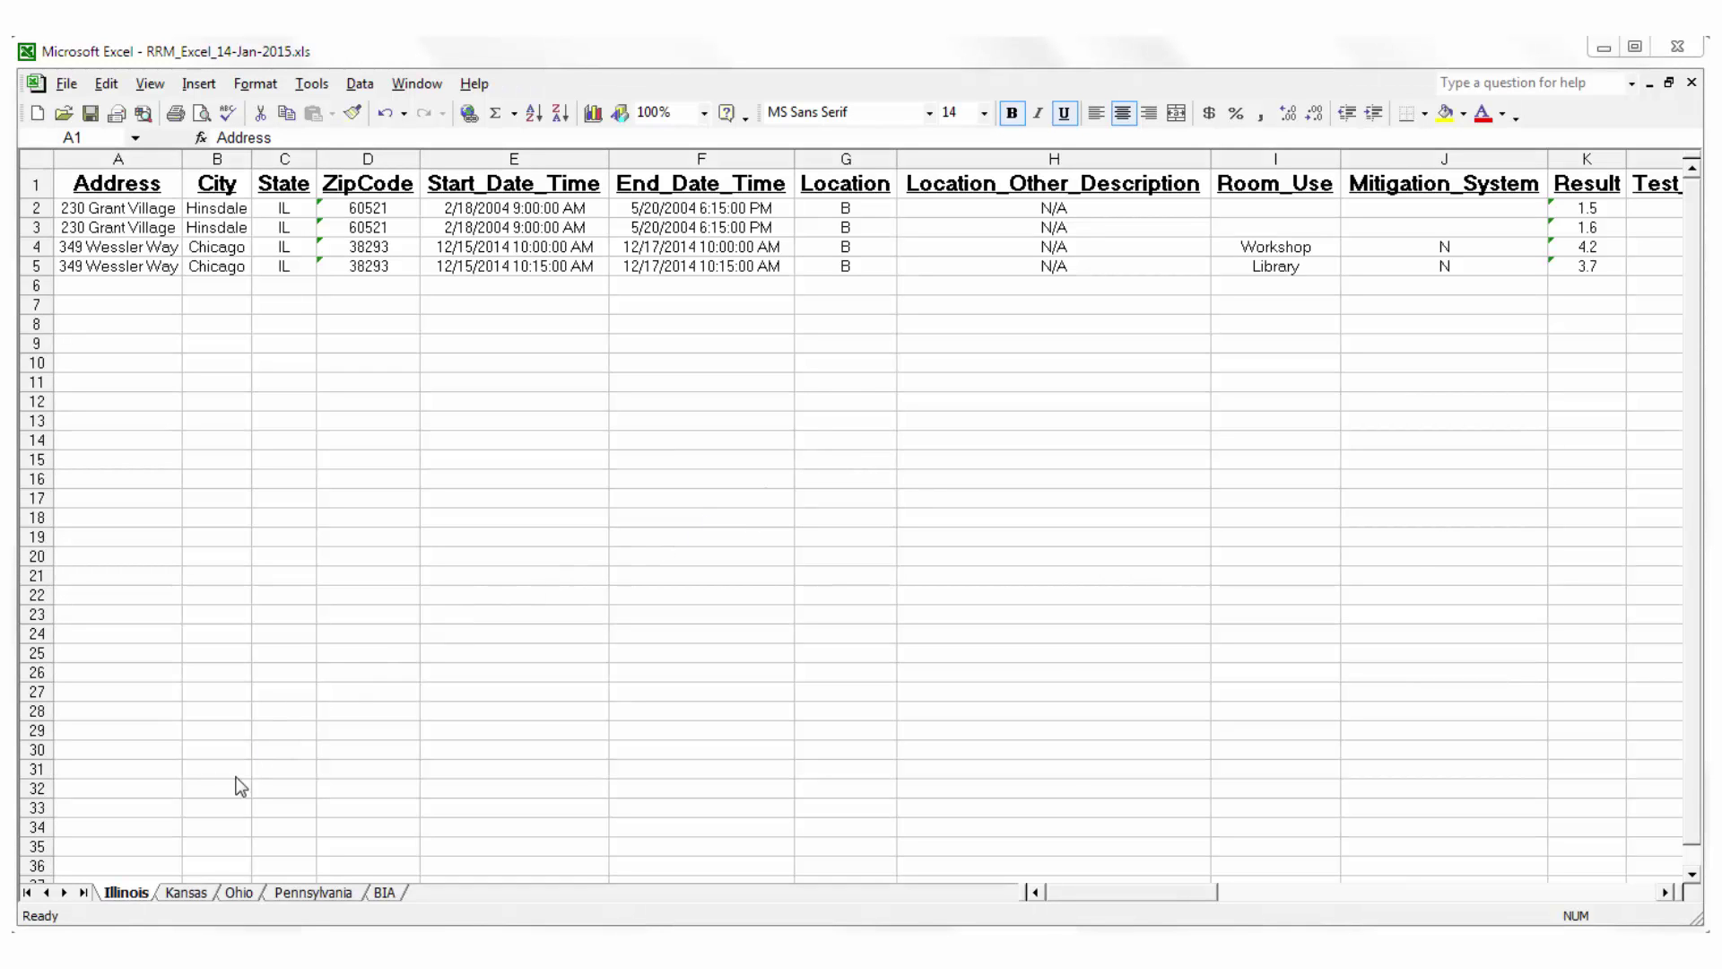
View the Kansas, Ohio, Pennsylvania and BIA sheets of the exported workbook in turn
{"action": "left_click", "coordinate": [188, 893]}
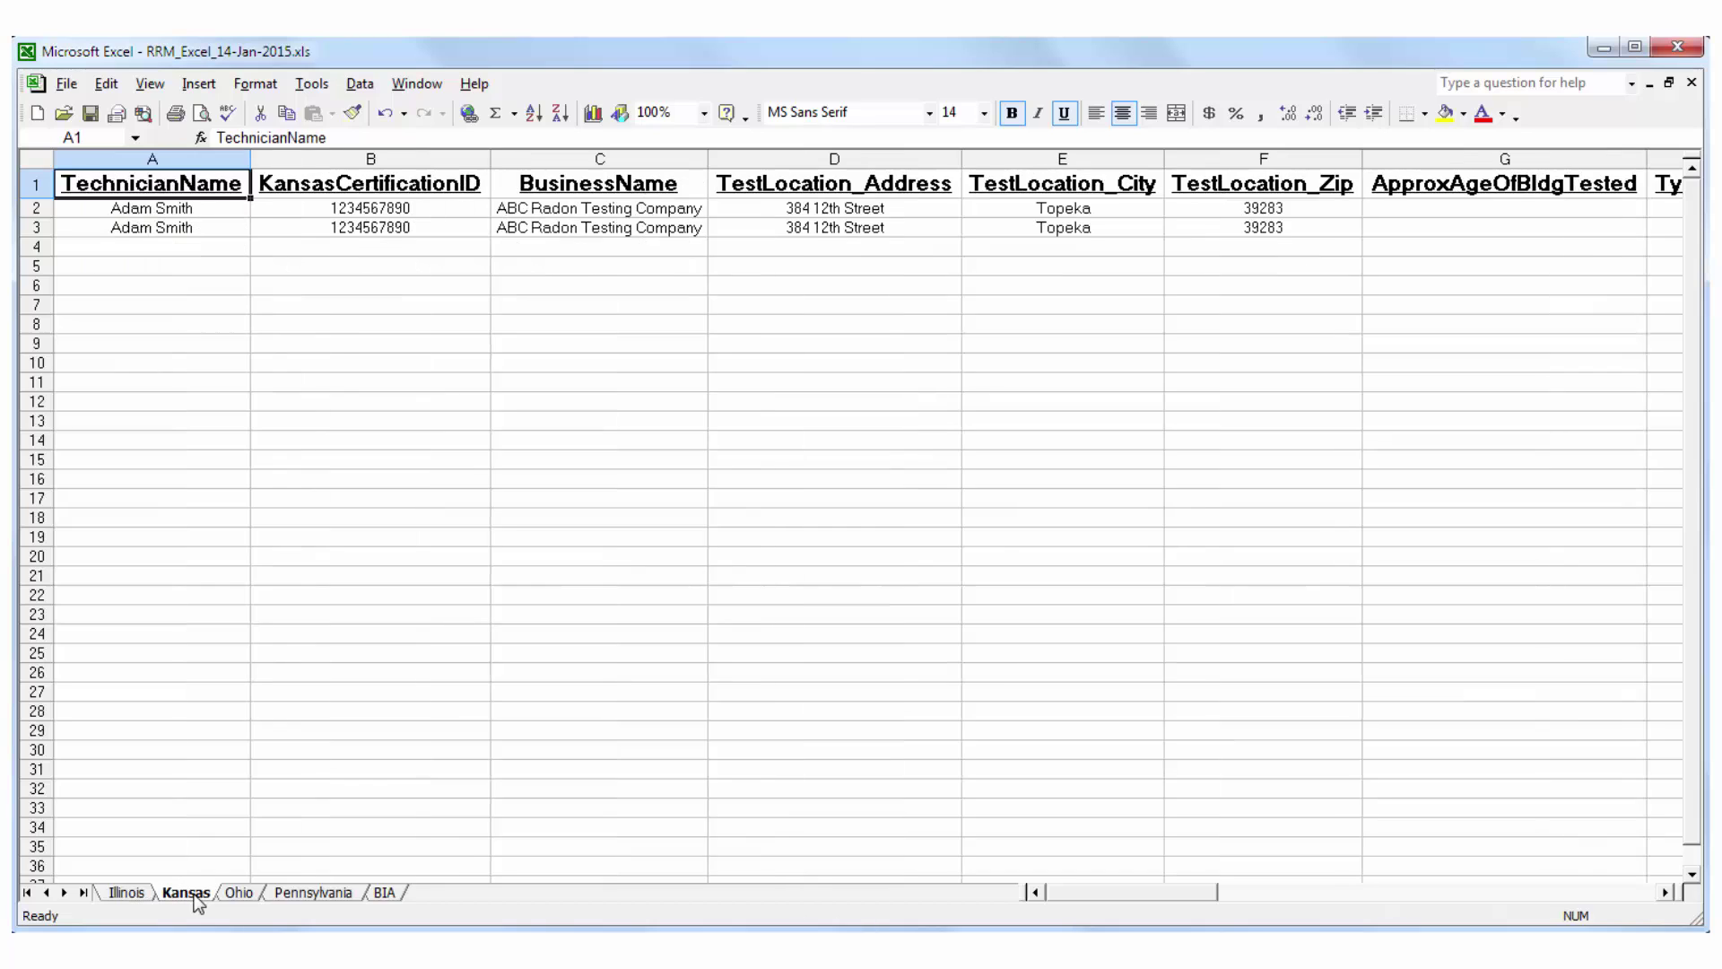
{"action": "left_click", "coordinate": [240, 894]}
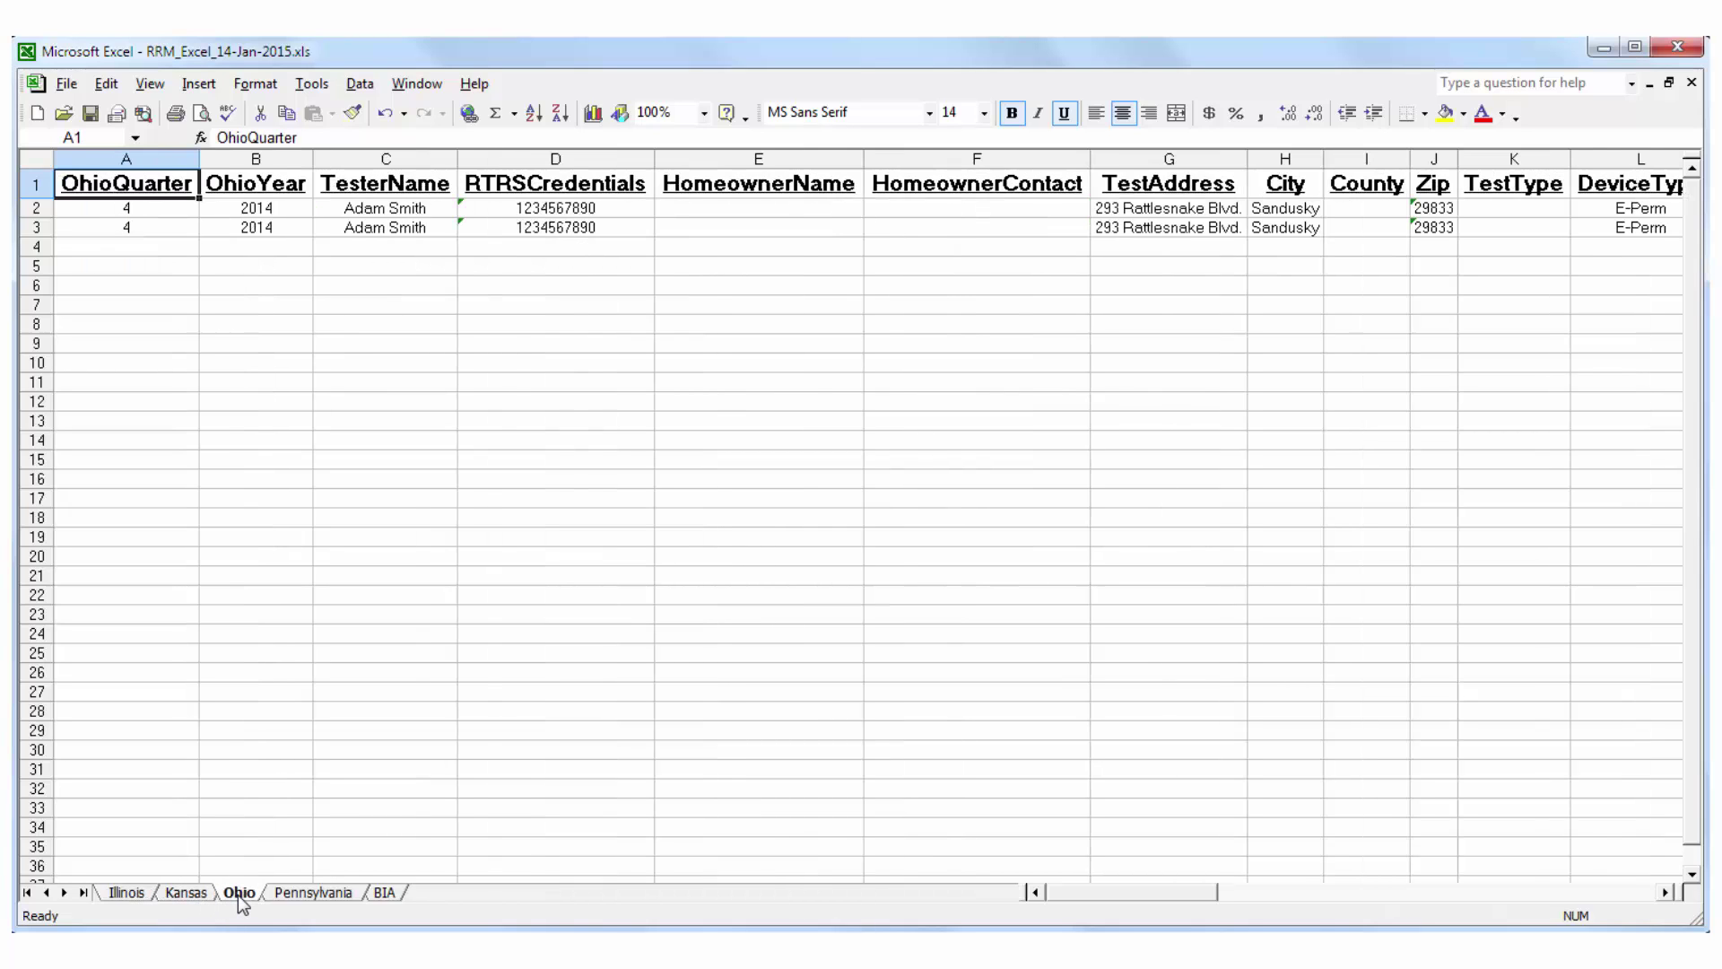
{"action": "left_click", "coordinate": [315, 894]}
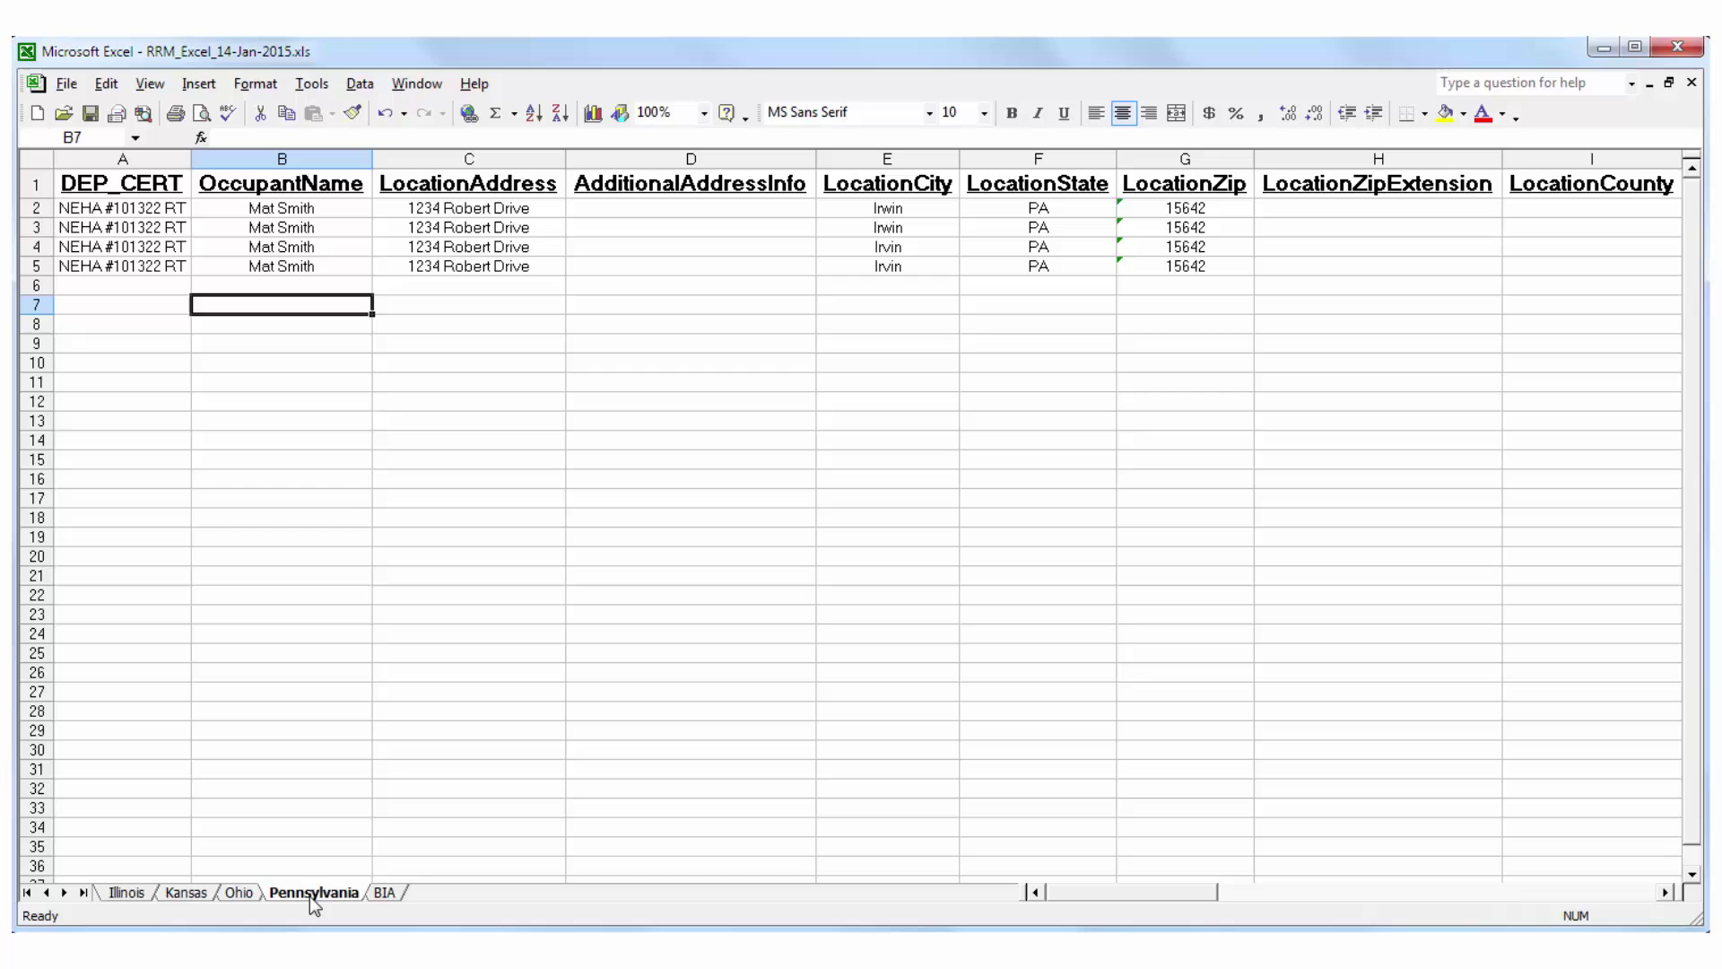
{"action": "left_click", "coordinate": [385, 893]}
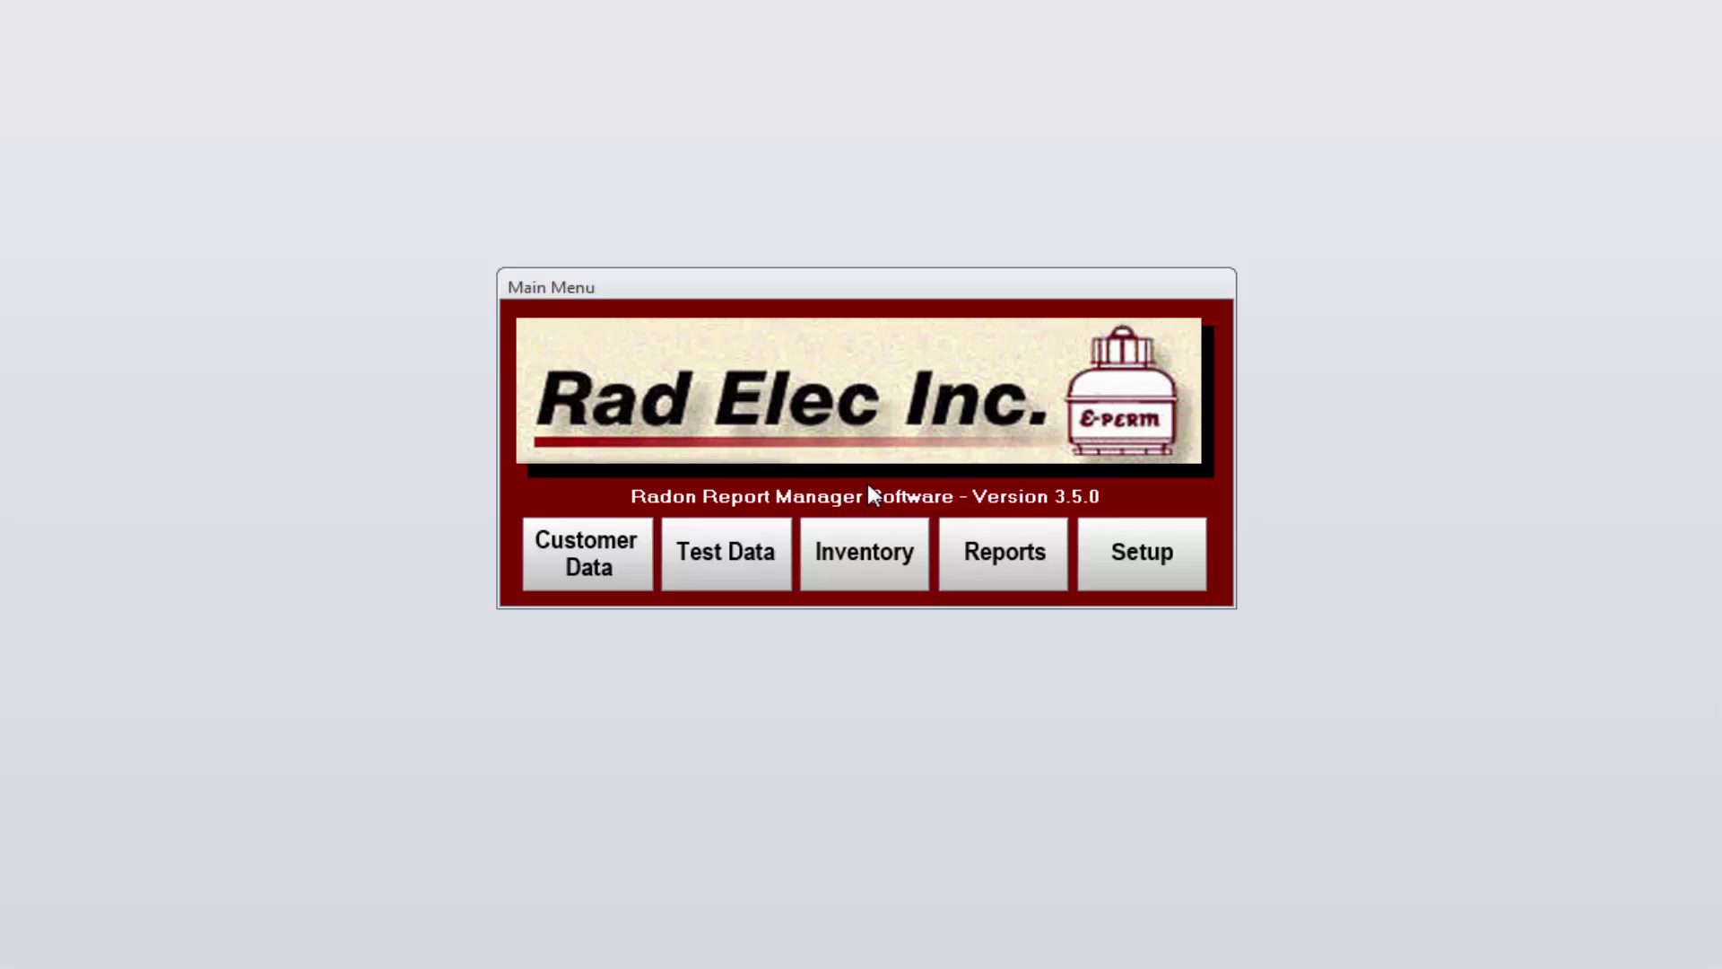
Import EpermData.mdb from C:\Program Files (x86)\WinSper V23 via Setup's Import WinSper Database
{"action": "left_click", "coordinate": [1144, 556]}
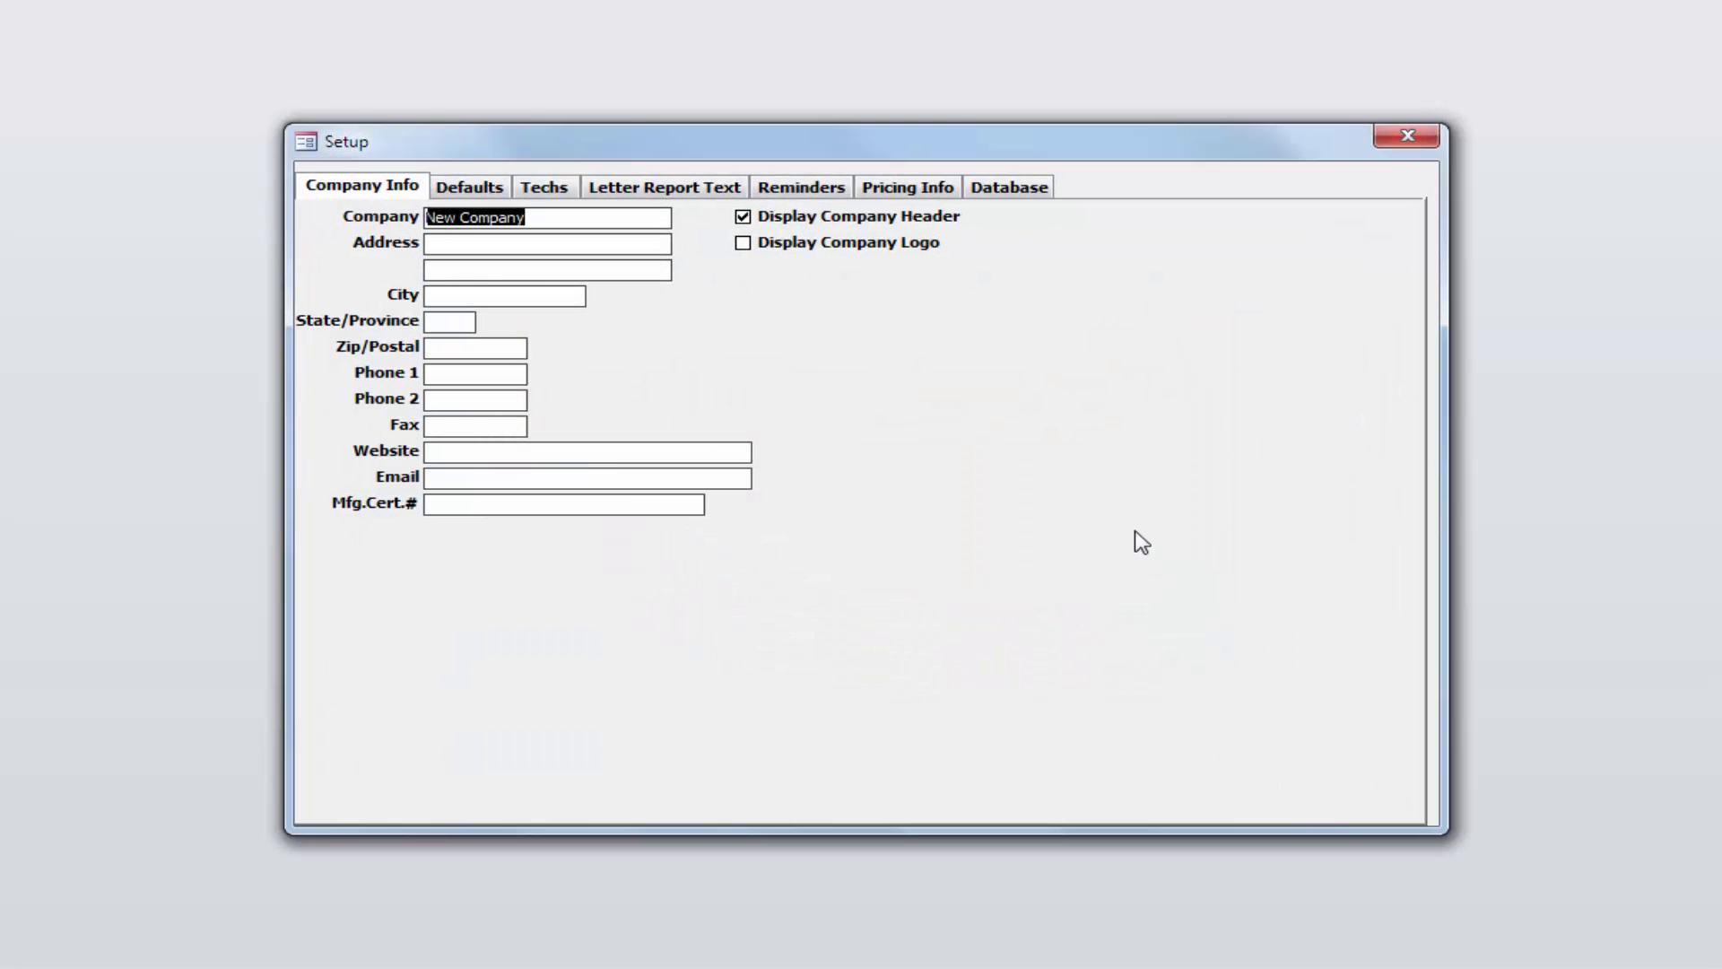
{"action": "left_click", "coordinate": [1009, 188]}
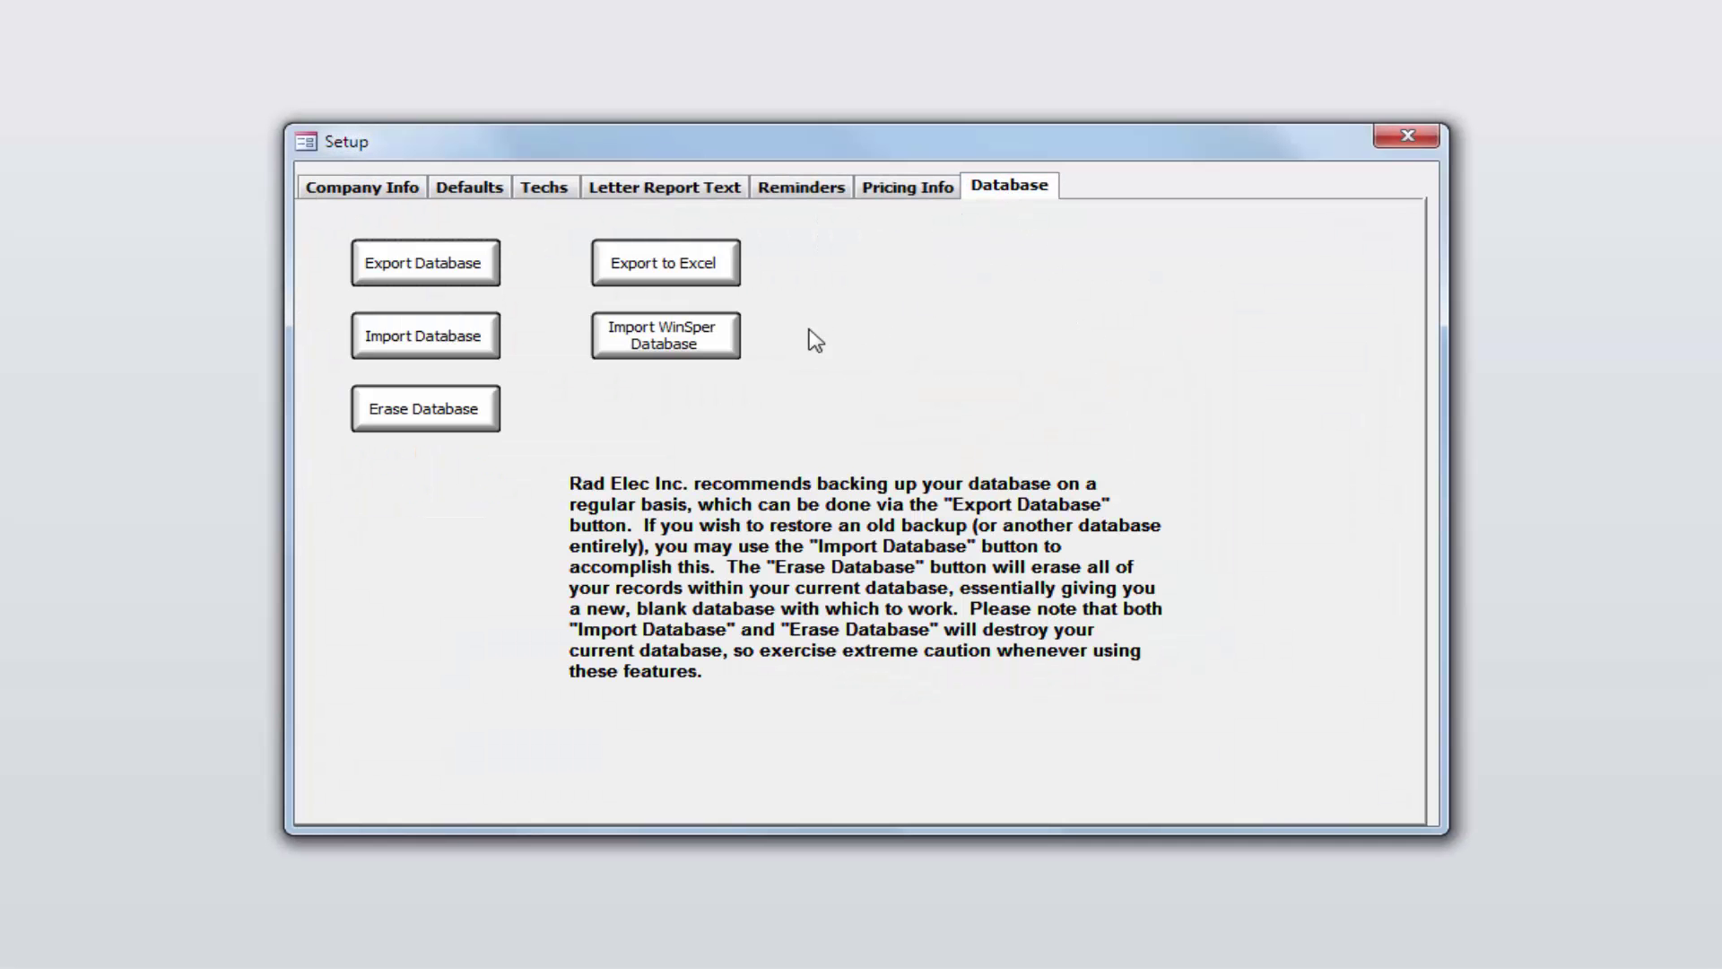
{"action": "left_click", "coordinate": [668, 334]}
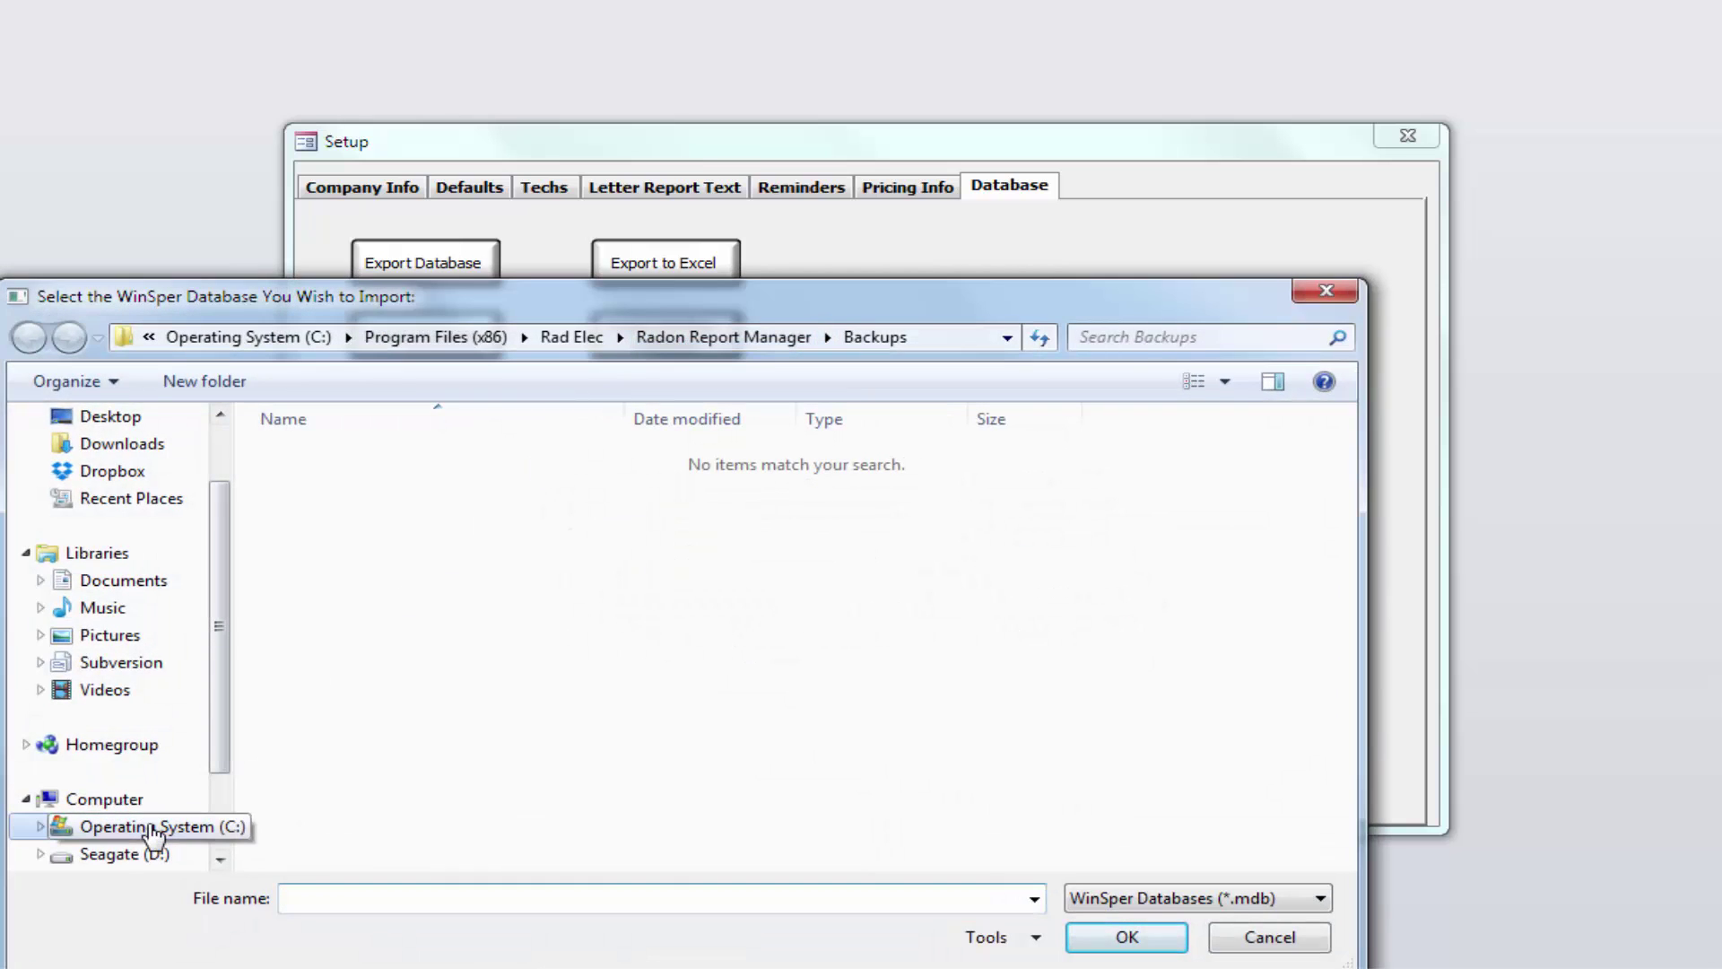
{"action": "left_click", "coordinate": [205, 826]}
{"action": "double_click", "coordinate": [384, 621]}
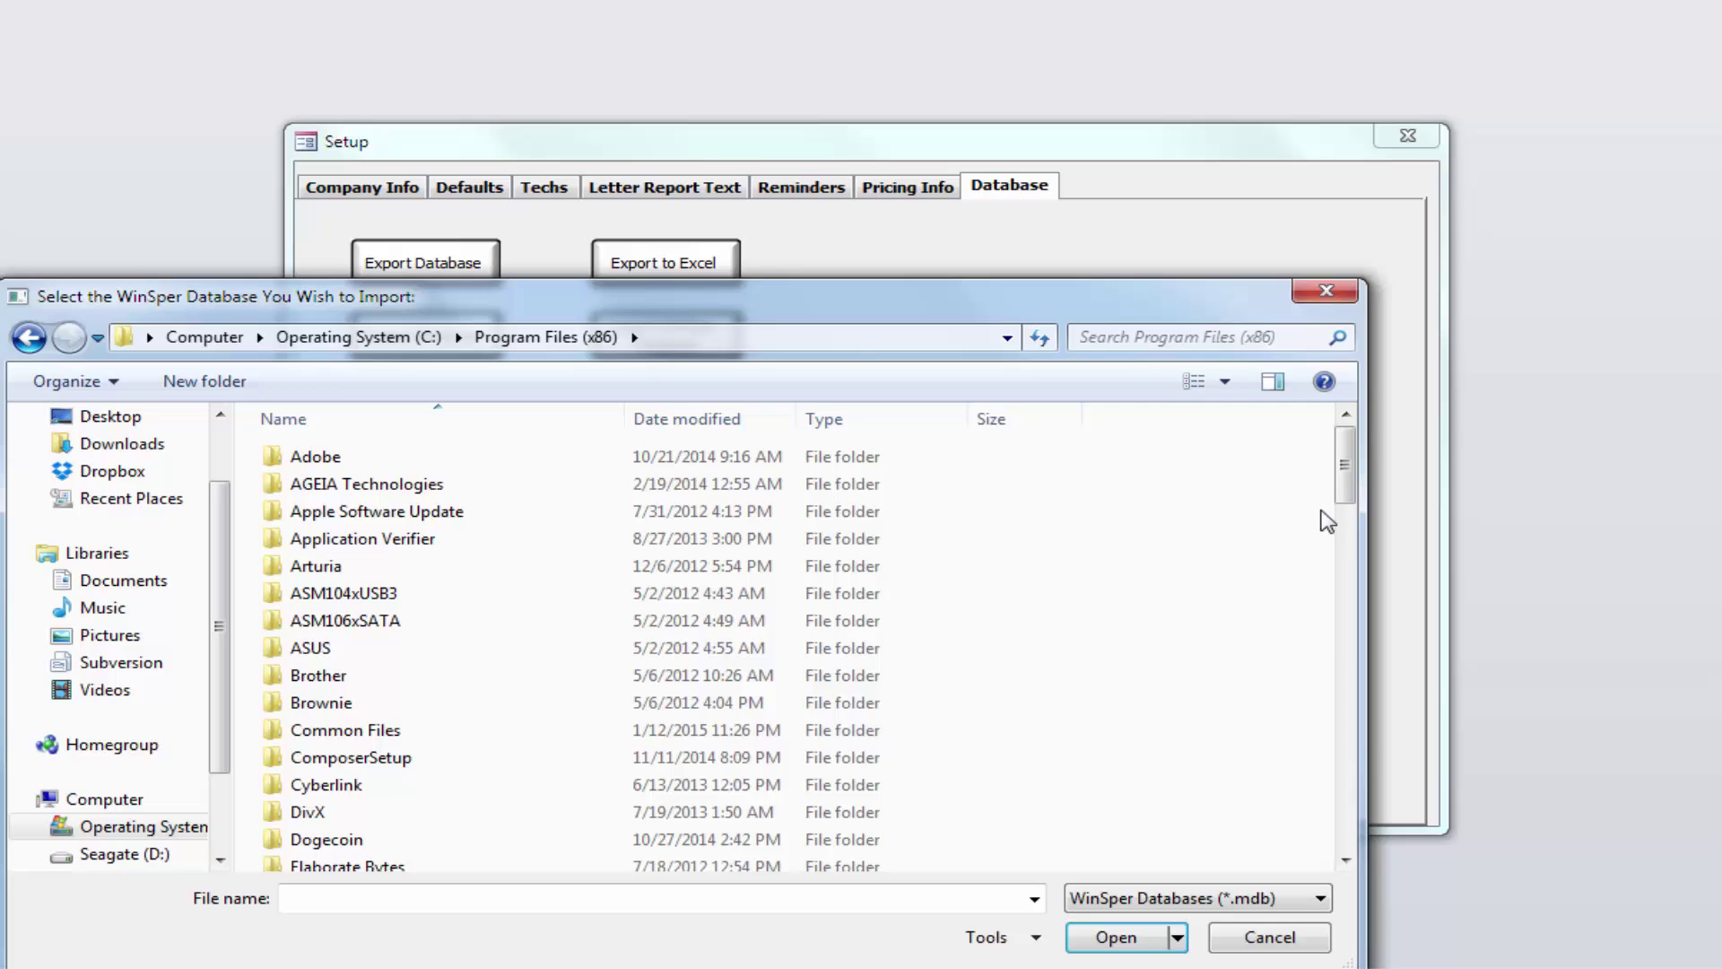
{"action": "left_click_drag", "start_coordinate": [1343, 489], "coordinate": [1343, 839]}
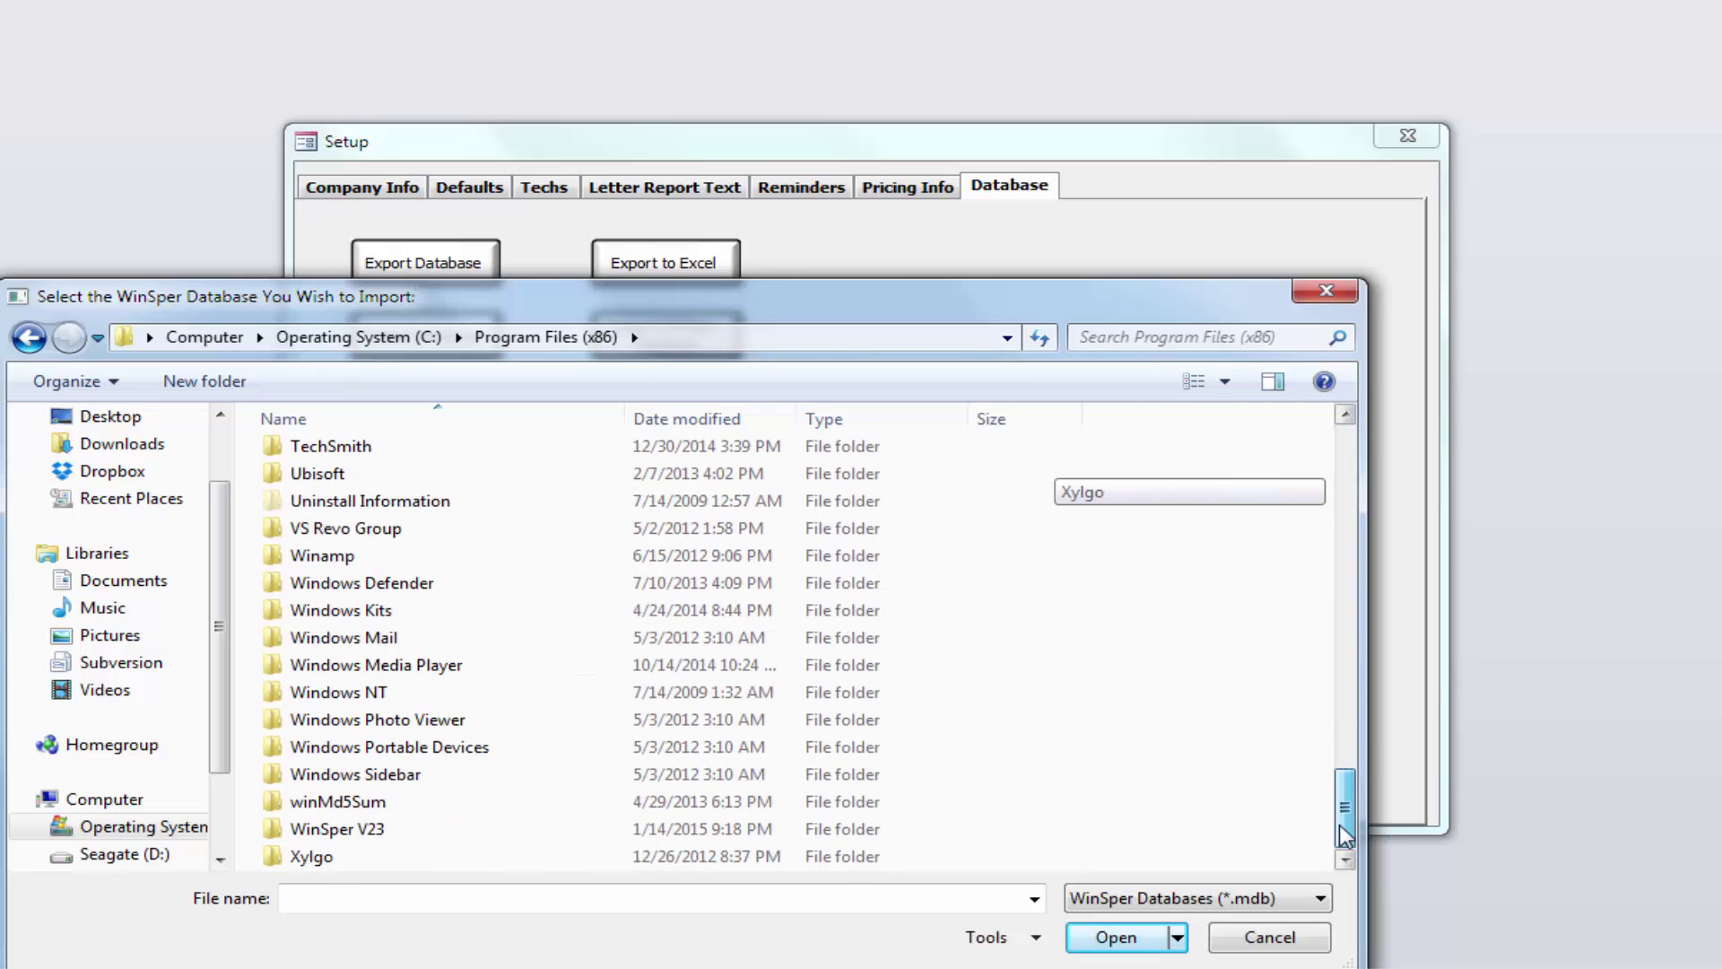
{"action": "double_click", "coordinate": [403, 829]}
{"action": "left_click", "coordinate": [402, 489]}
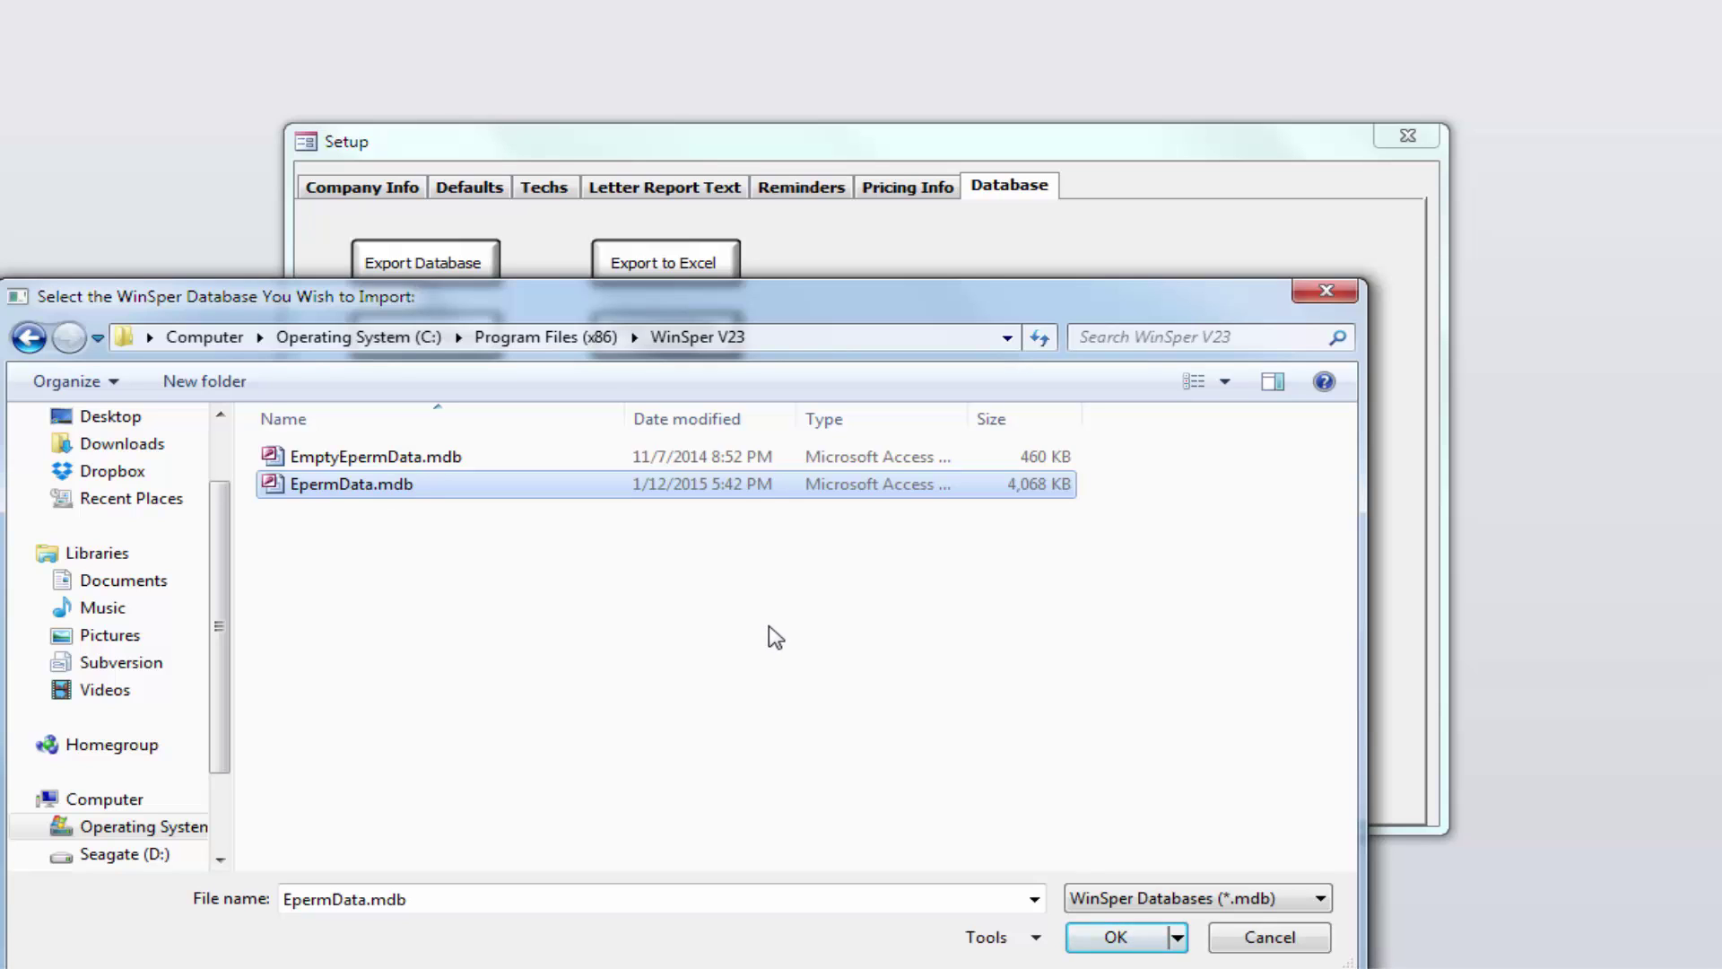
{"action": "left_click", "coordinate": [1116, 940]}
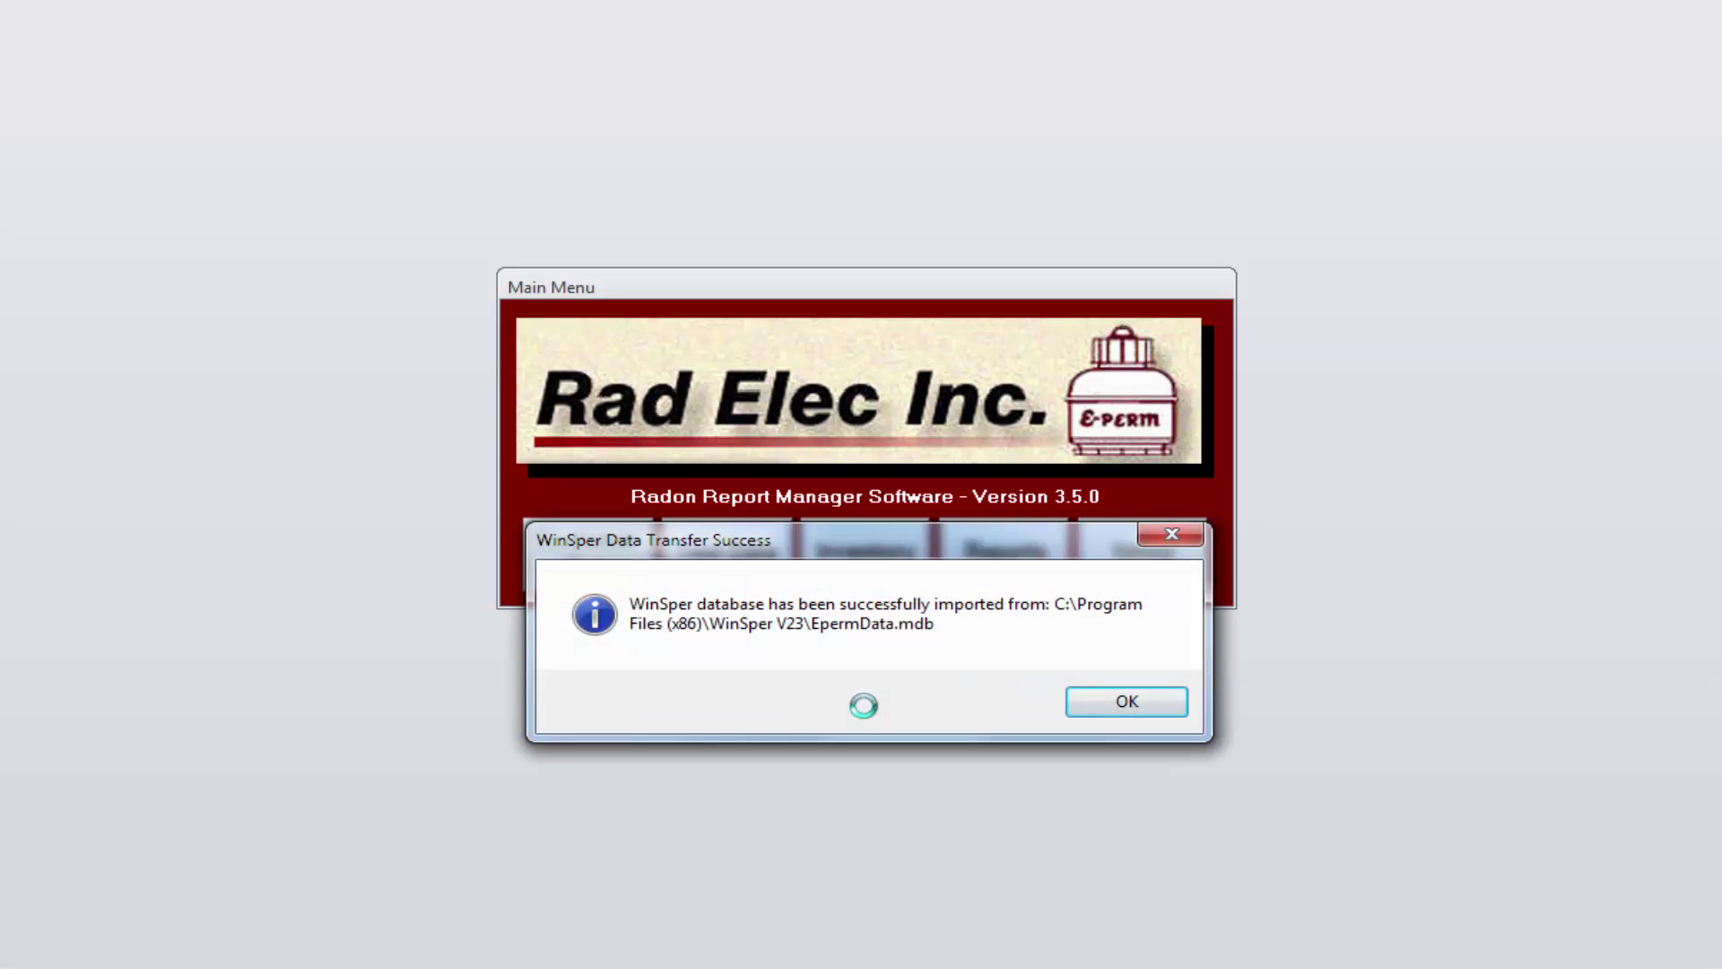
Confirm the WinSper Data Transfer Success box and accept the program restart
{"action": "left_click", "coordinate": [1137, 709]}
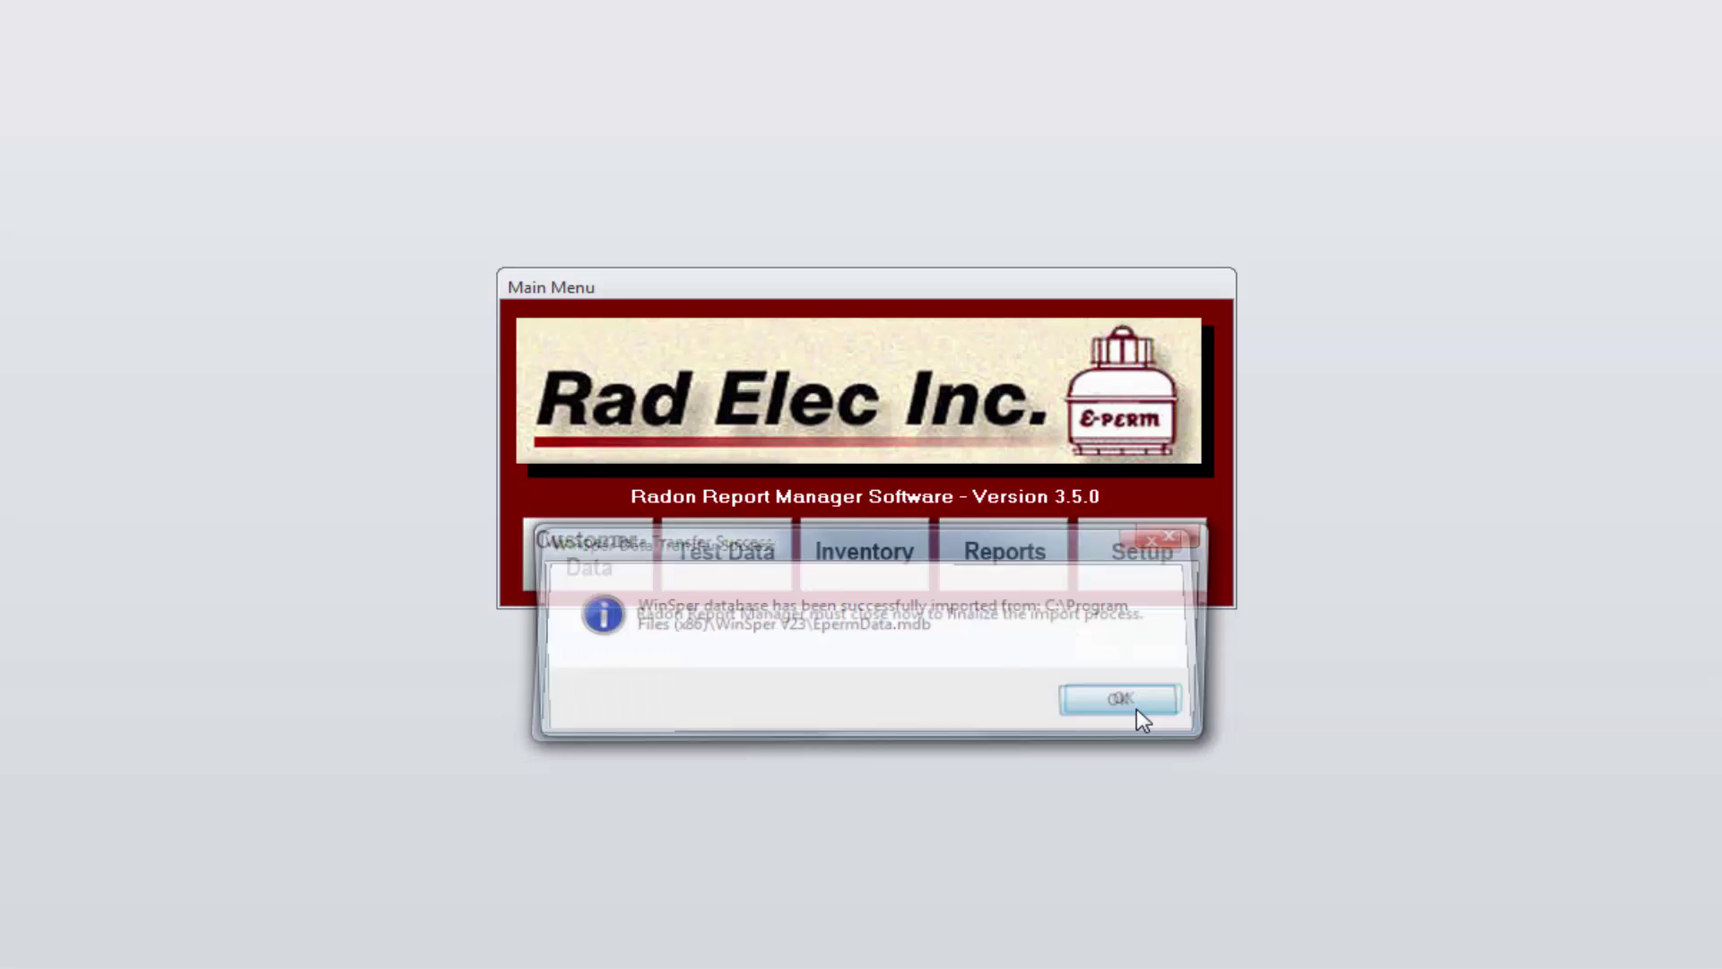
{"action": "left_click", "coordinate": [1134, 705]}
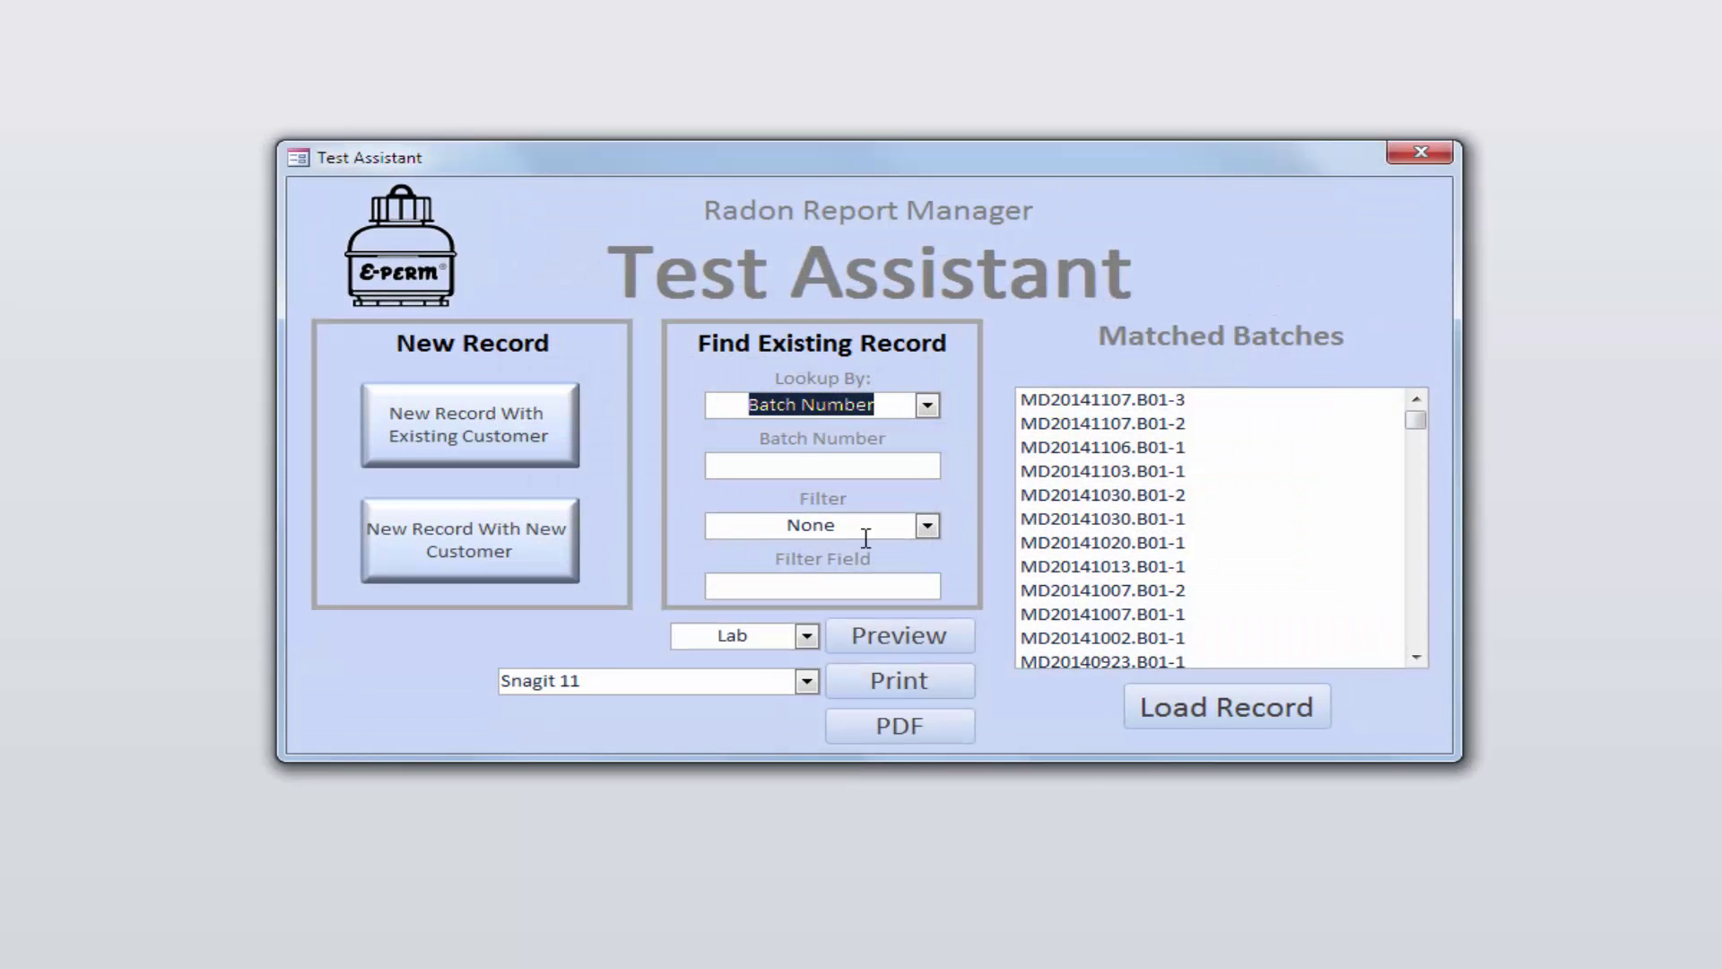
Select Matched Batches MD20141107.B01-3 through MD20120608.B01-1, scrolling back to 2012
{"action": "left_click", "coordinate": [1114, 401]}
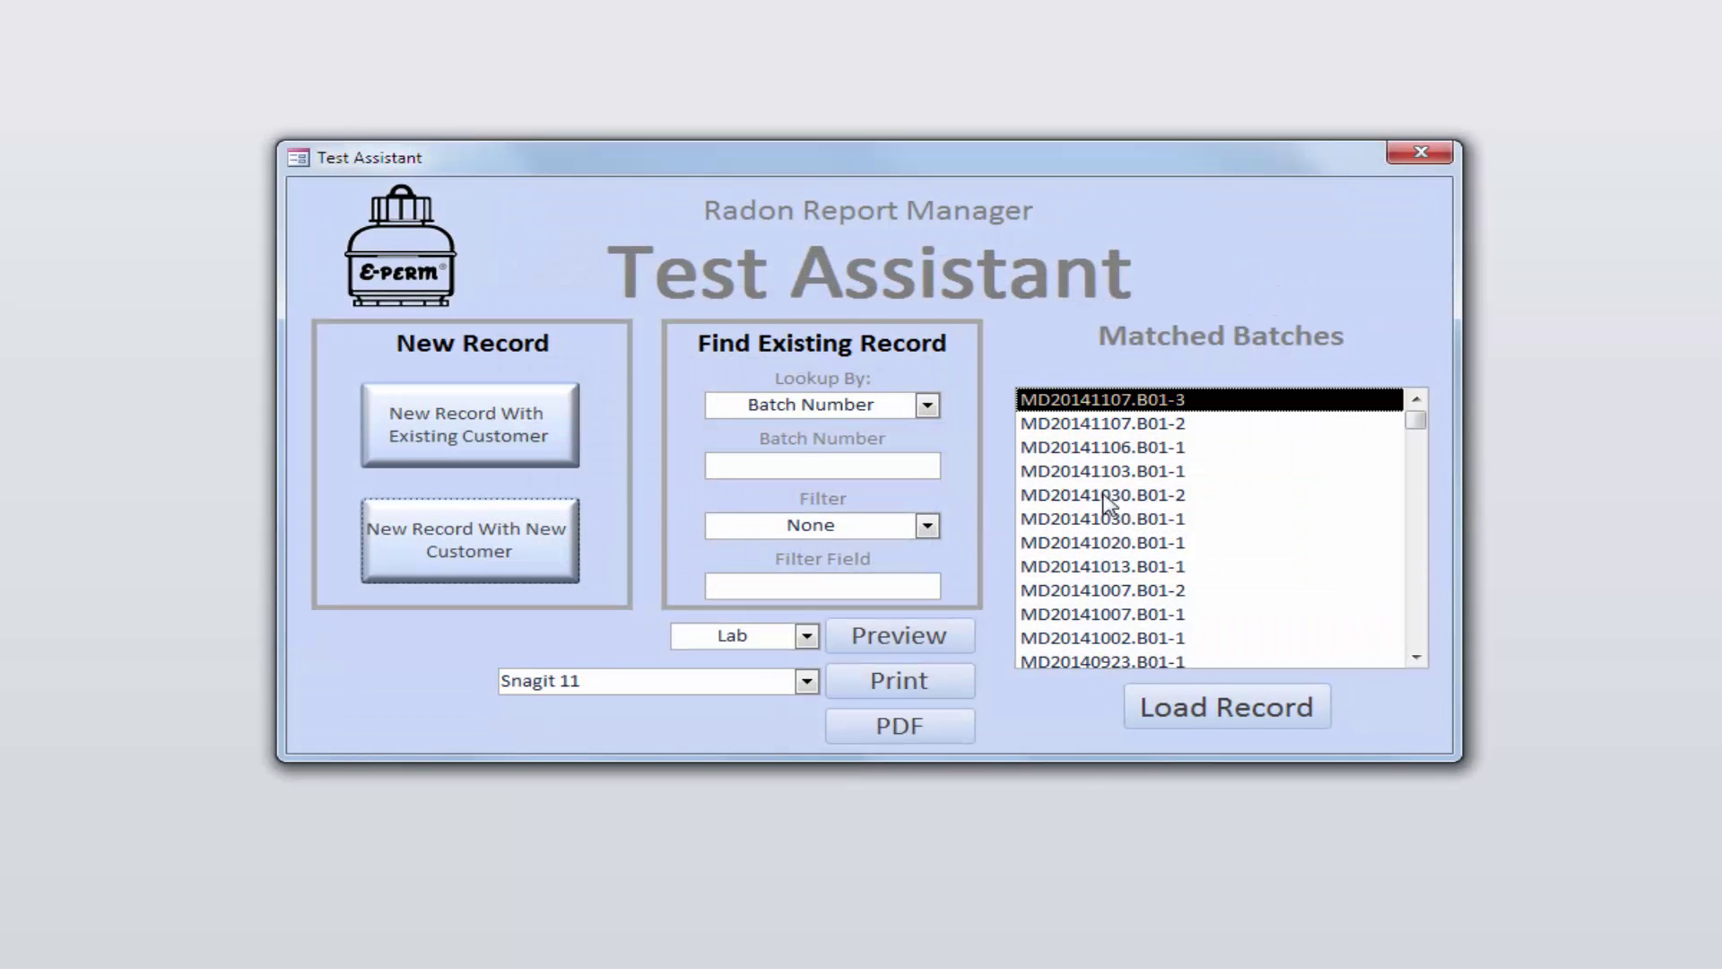
{"action": "left_click", "coordinate": [1109, 566]}
{"action": "left_click_drag", "start_coordinate": [1415, 421], "coordinate": [1415, 582]}
{"action": "left_click", "coordinate": [1182, 520]}
{"action": "left_click", "coordinate": [1151, 639]}
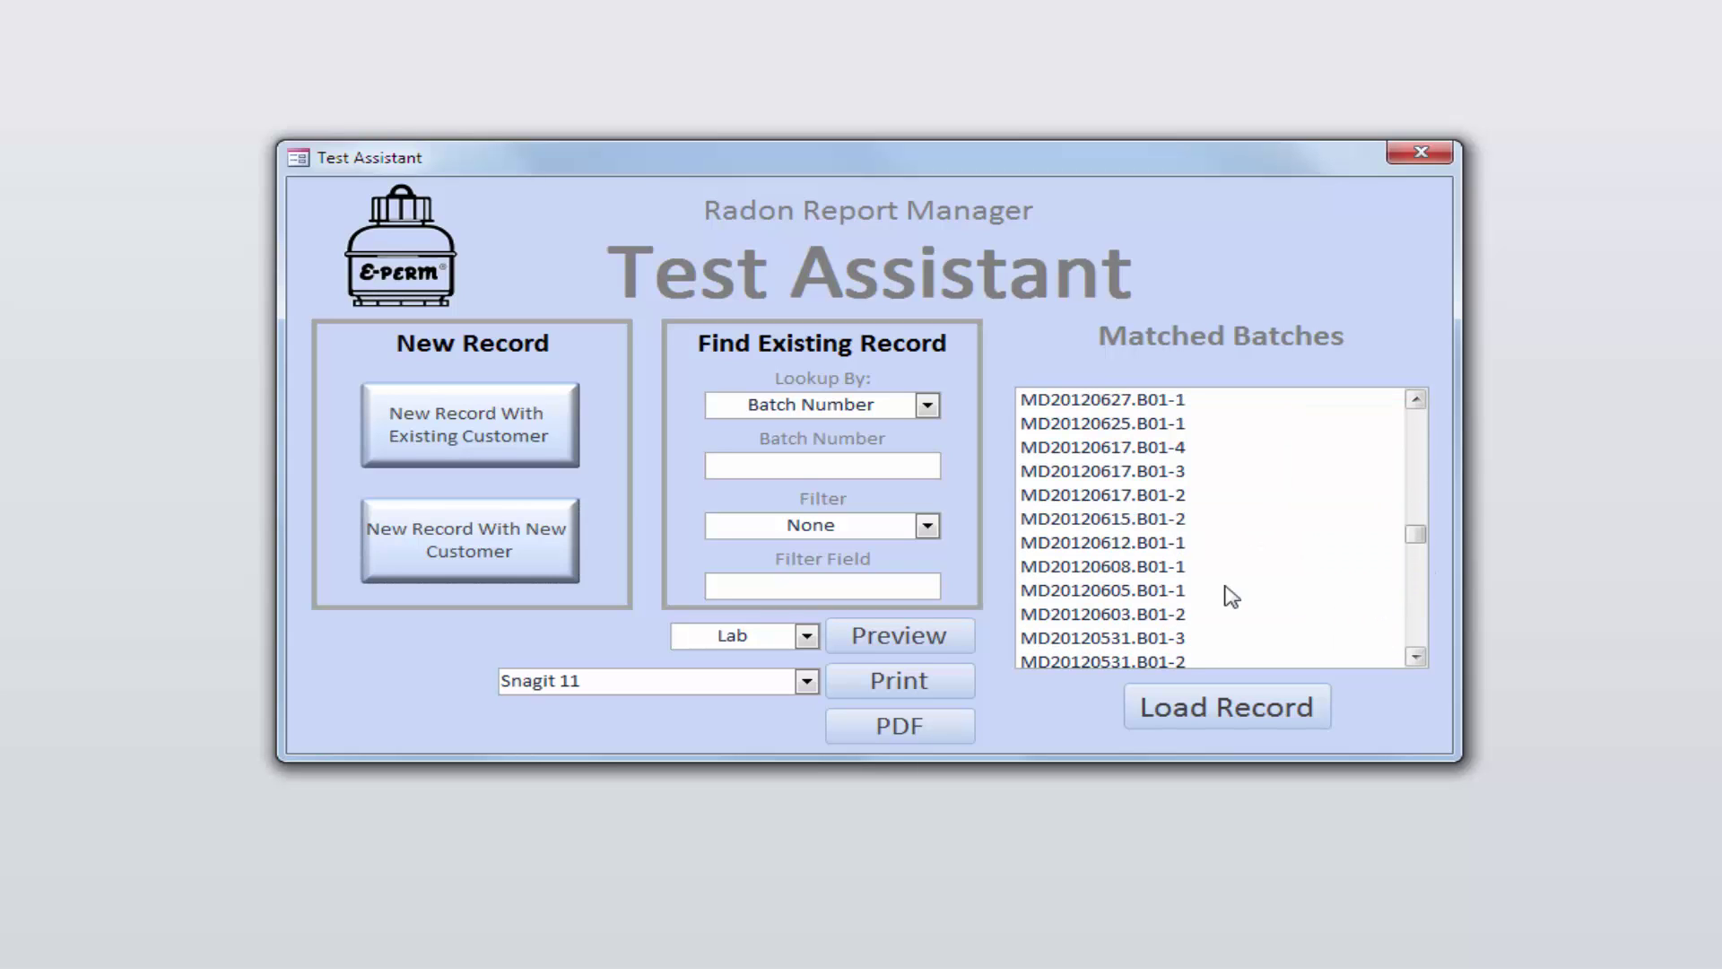
{"action": "left_click", "coordinate": [1151, 574]}
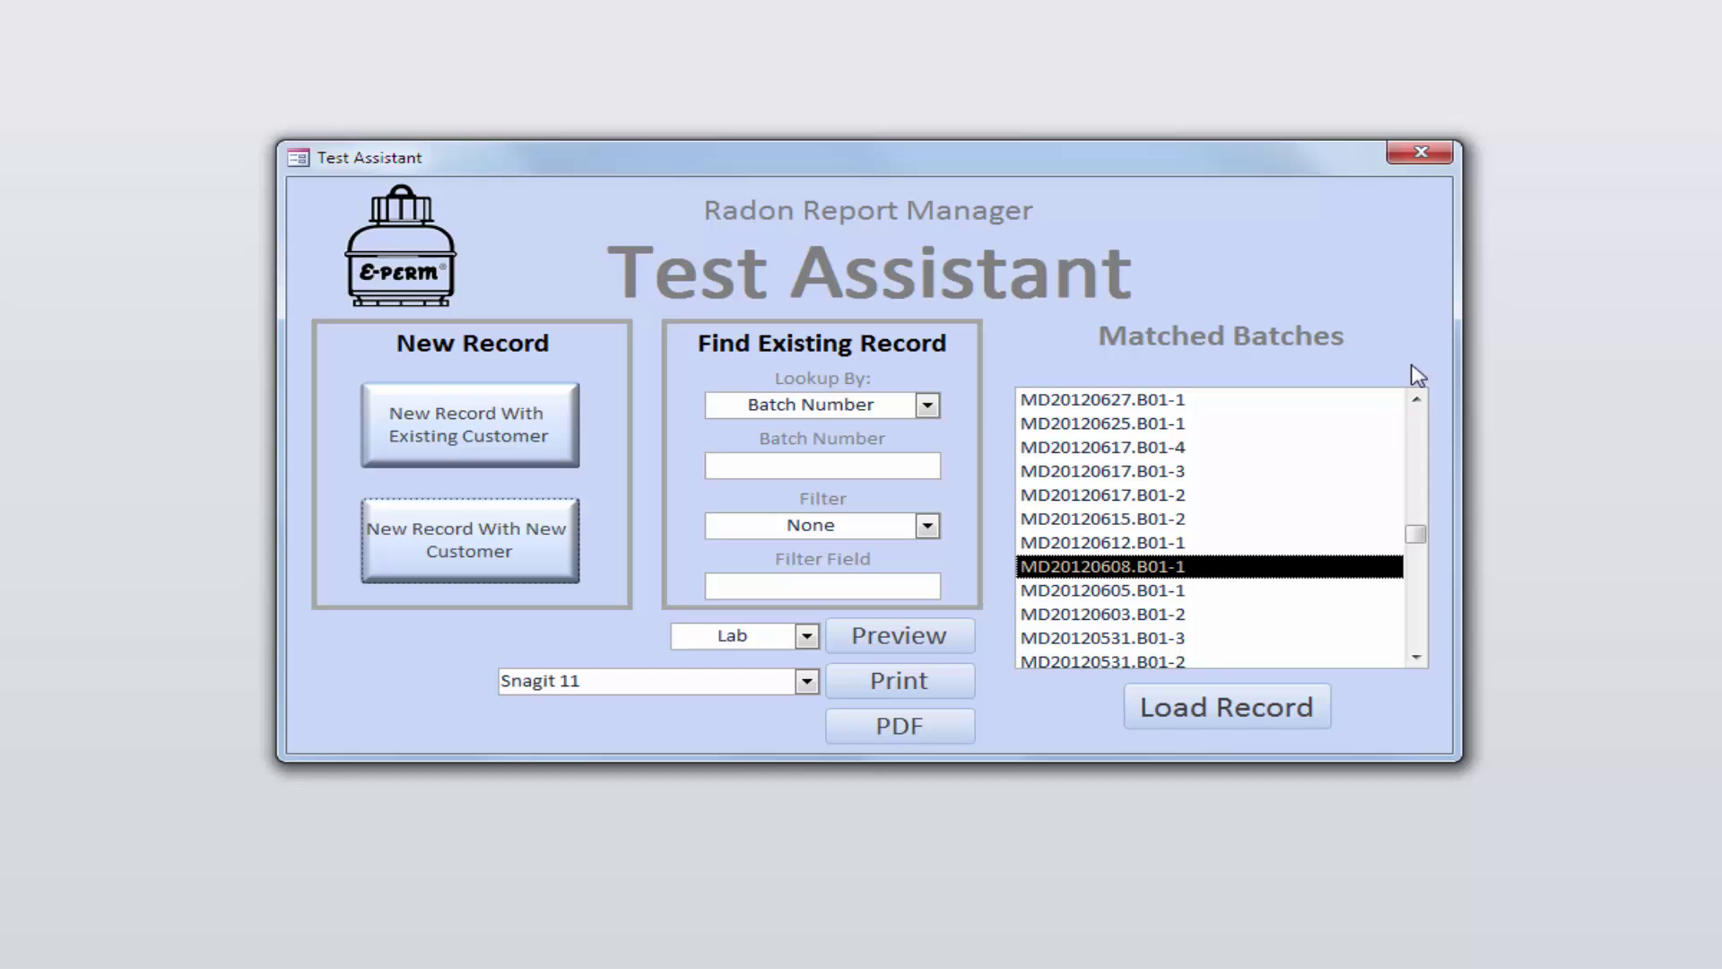